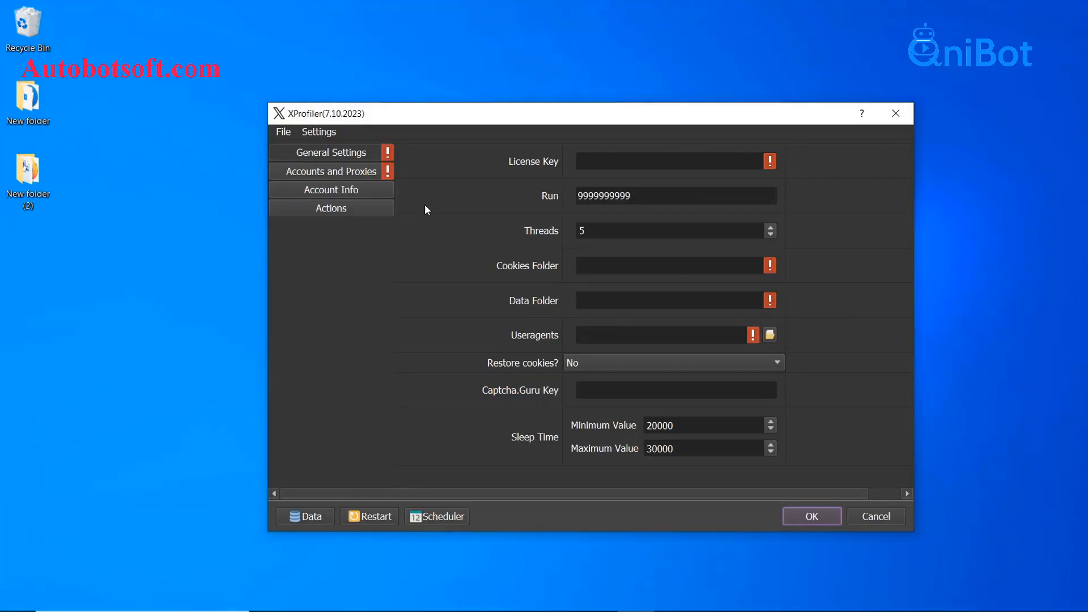
Step: Show XProfiler's General Settings page, where the License Key field is still empty
left_click(358, 155)
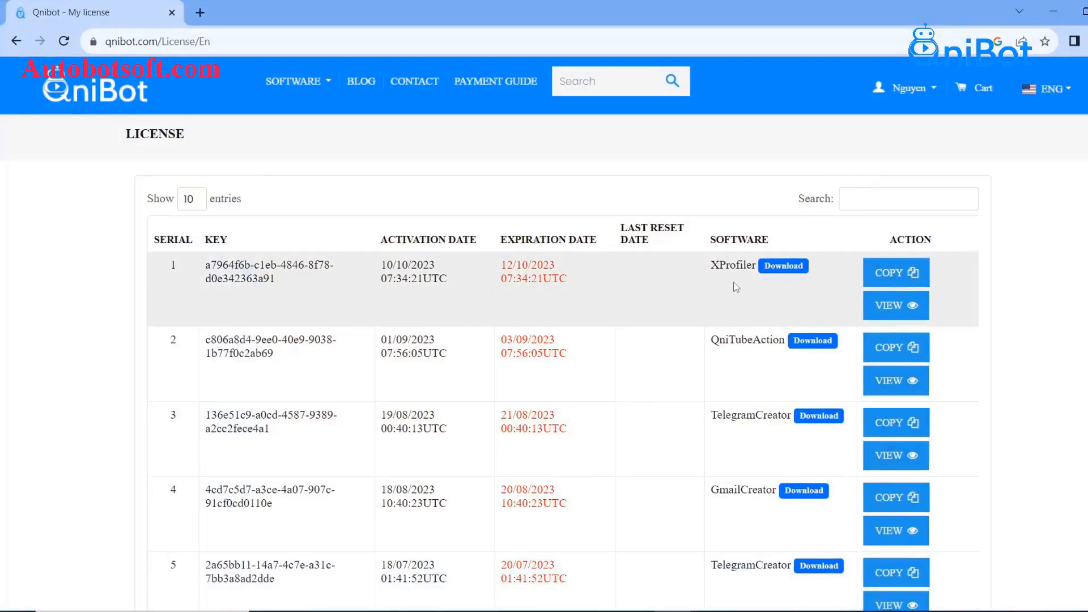
Step: Copy the XProfiler license key from the Qnibot license list and return to XProfiler's settings
left_click_drag(272, 279, 206, 275)
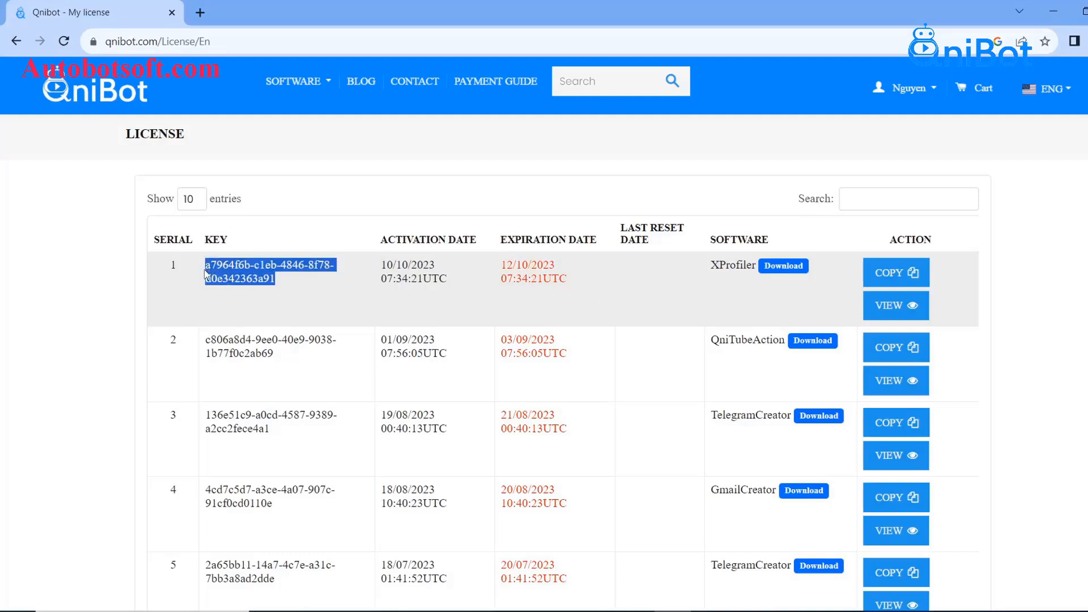
left_click(299, 291)
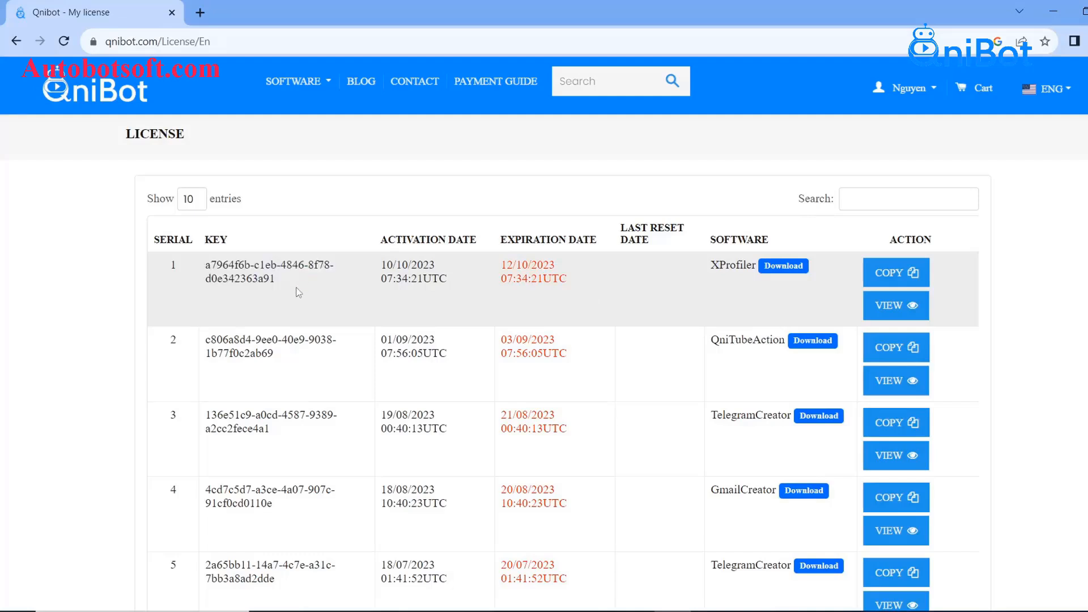
left_click(897, 278)
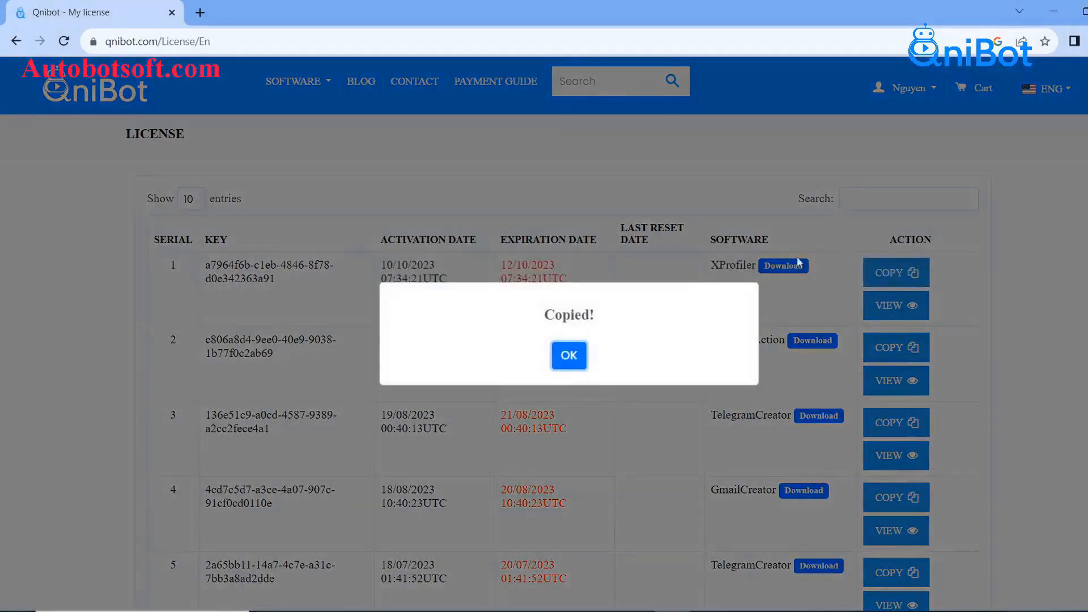
left_click(559, 359)
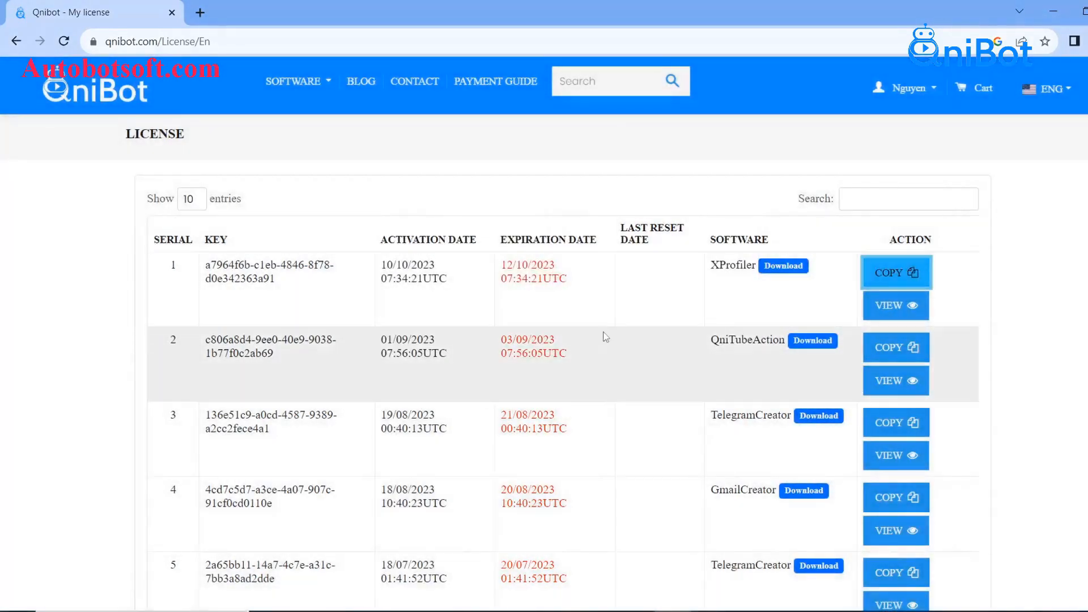
left_click(654, 611)
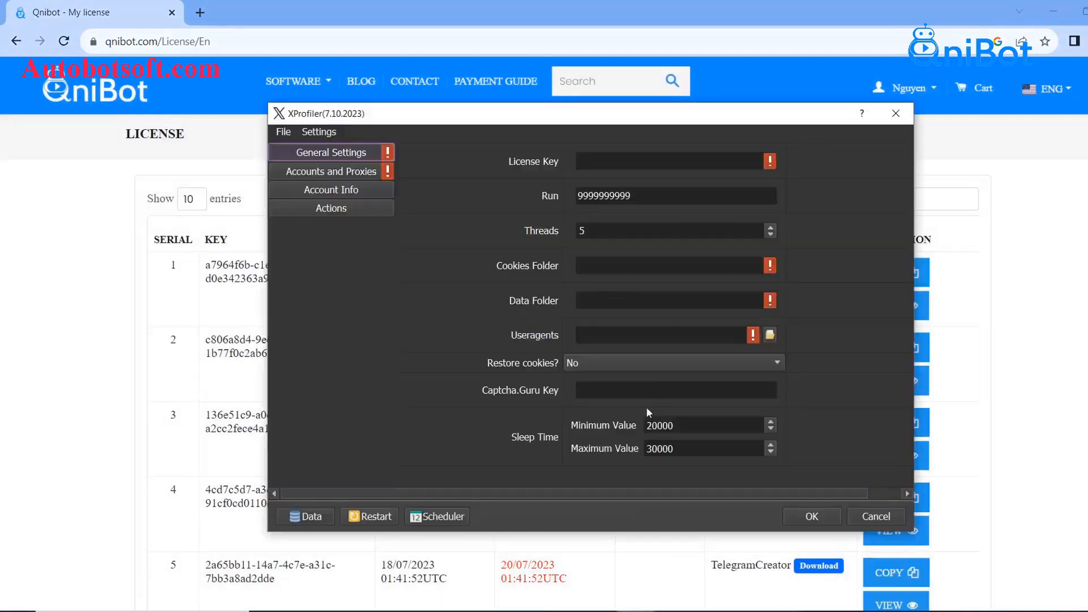
Step: Paste the copied key into the License Key field and select the current Run value
right_click(607, 160)
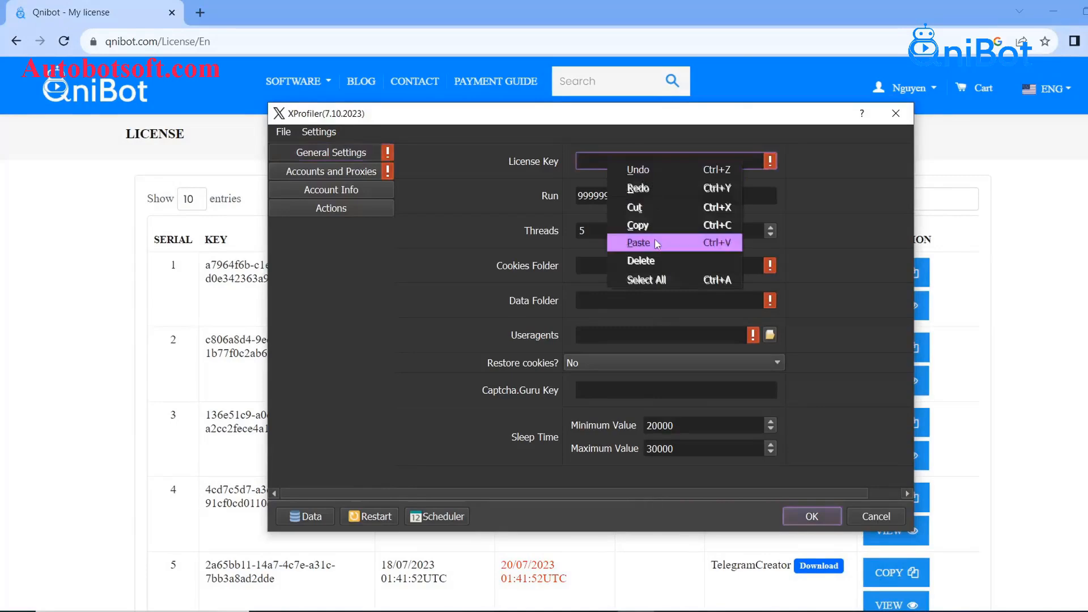
left_click(654, 240)
left_click(817, 185)
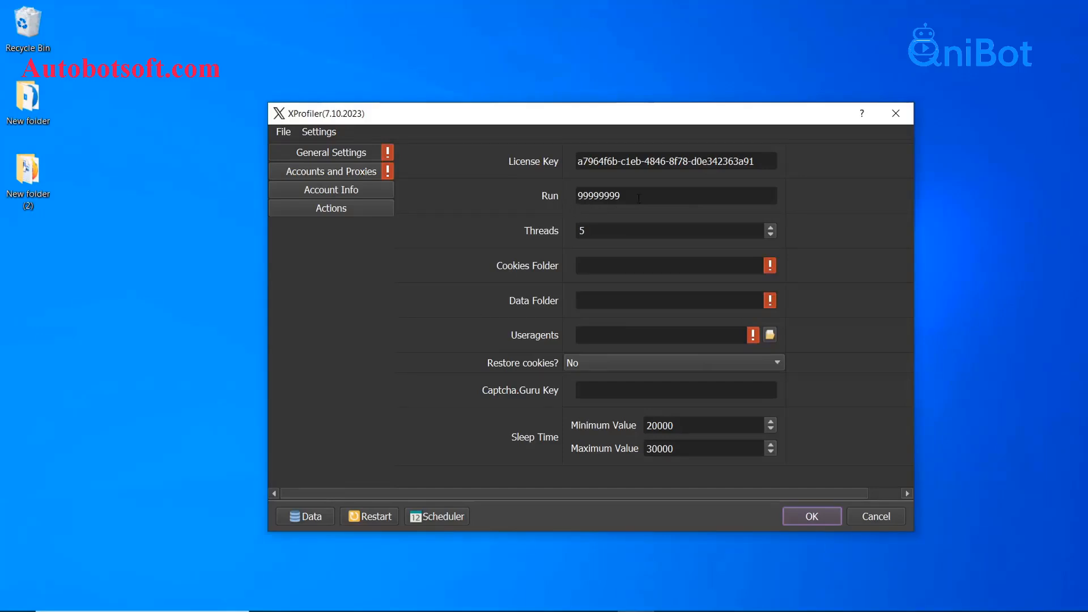
left_click_drag(638, 198, 577, 196)
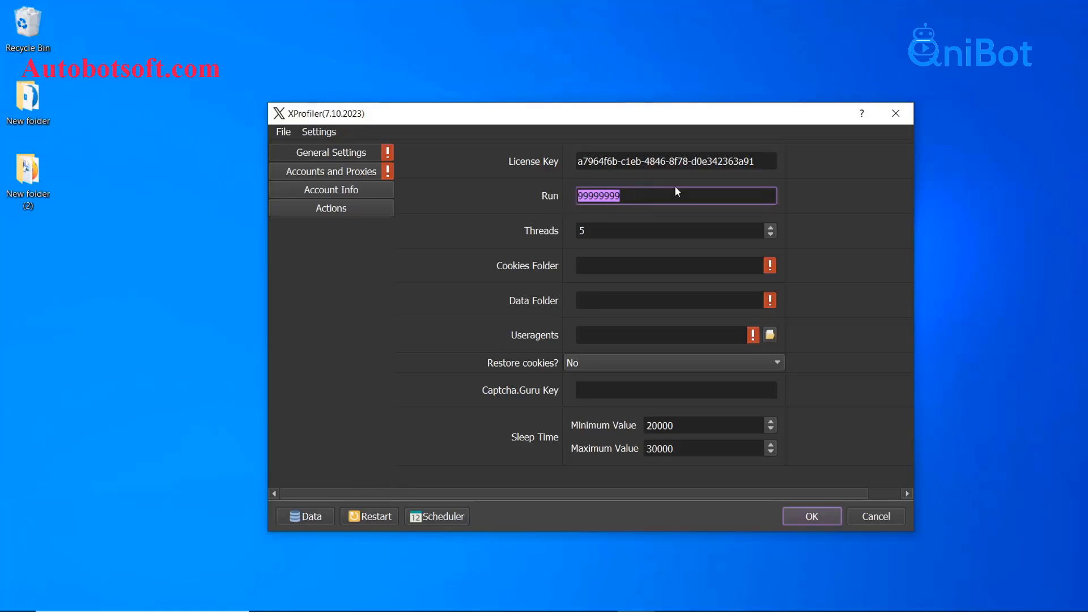
Step: Change the Run count to 100, then move into the Threads field
key("BackSpace")
type("100")
left_click(849, 202)
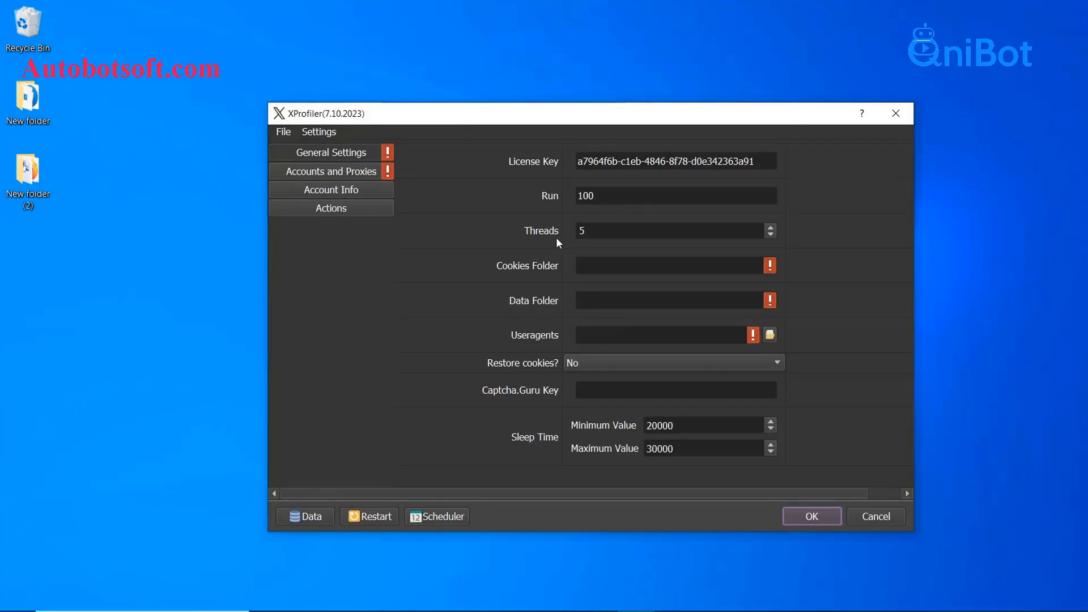
left_click(597, 231)
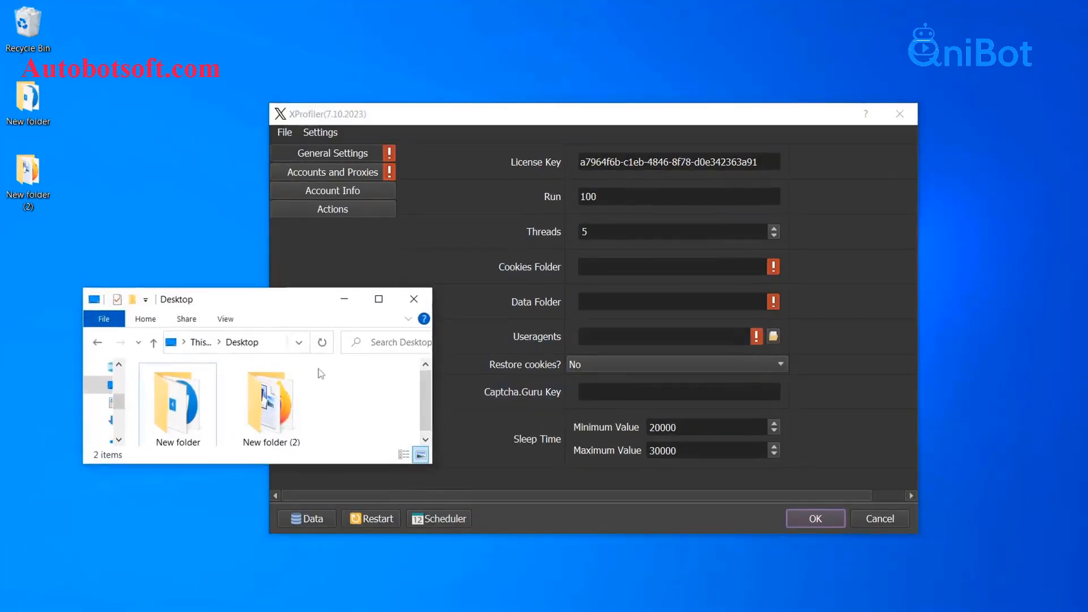
Step: Create an empty 'Cookies' folder on the Desktop and copy its full path
right_click(335, 398)
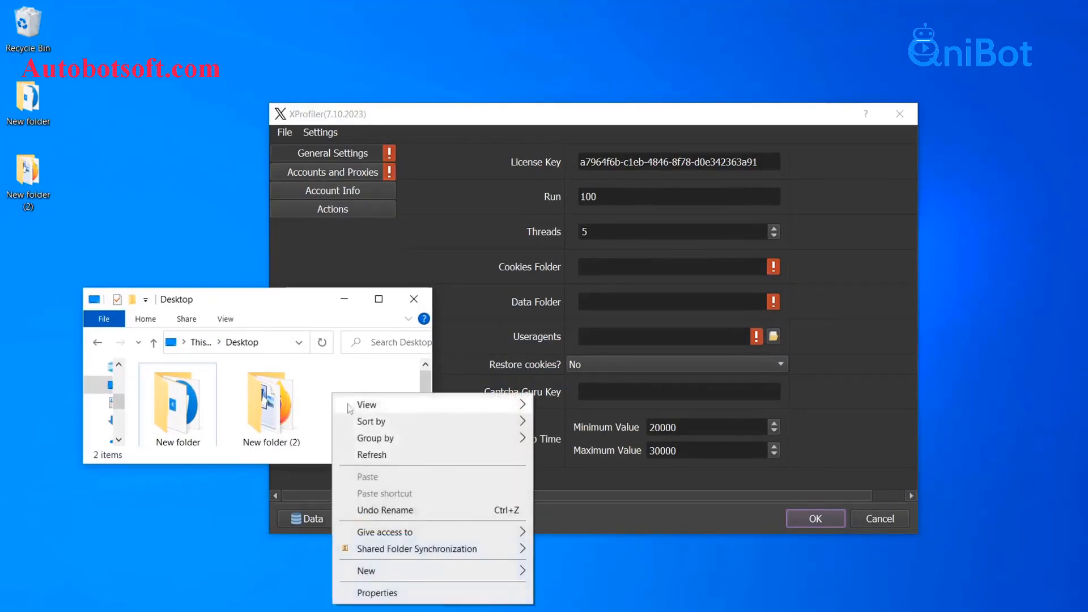
mouse_move(417, 571)
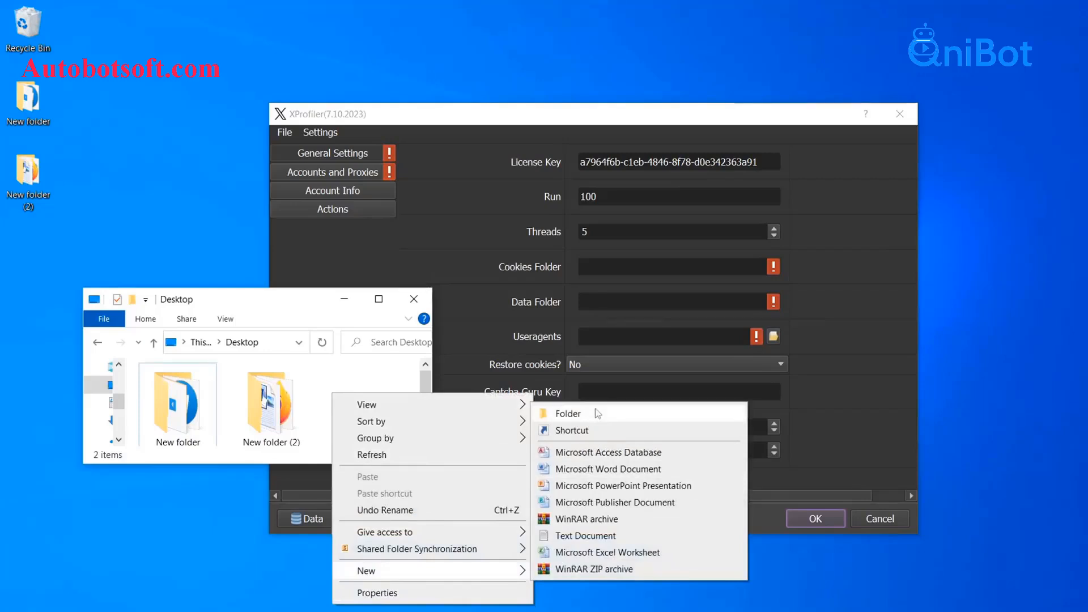
left_click(595, 414)
type("Cookies")
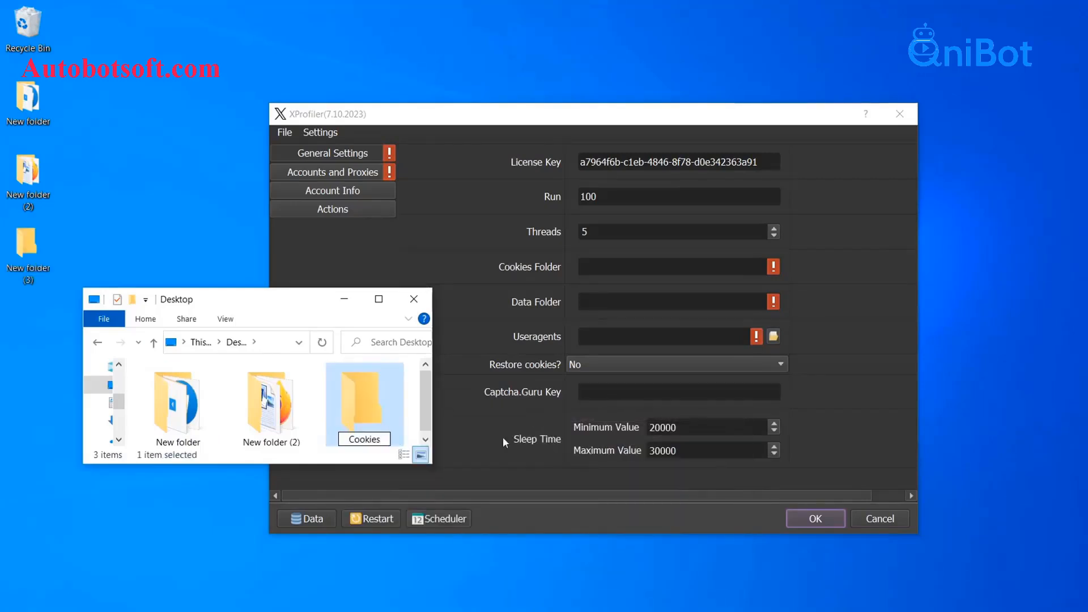
double_click(347, 421)
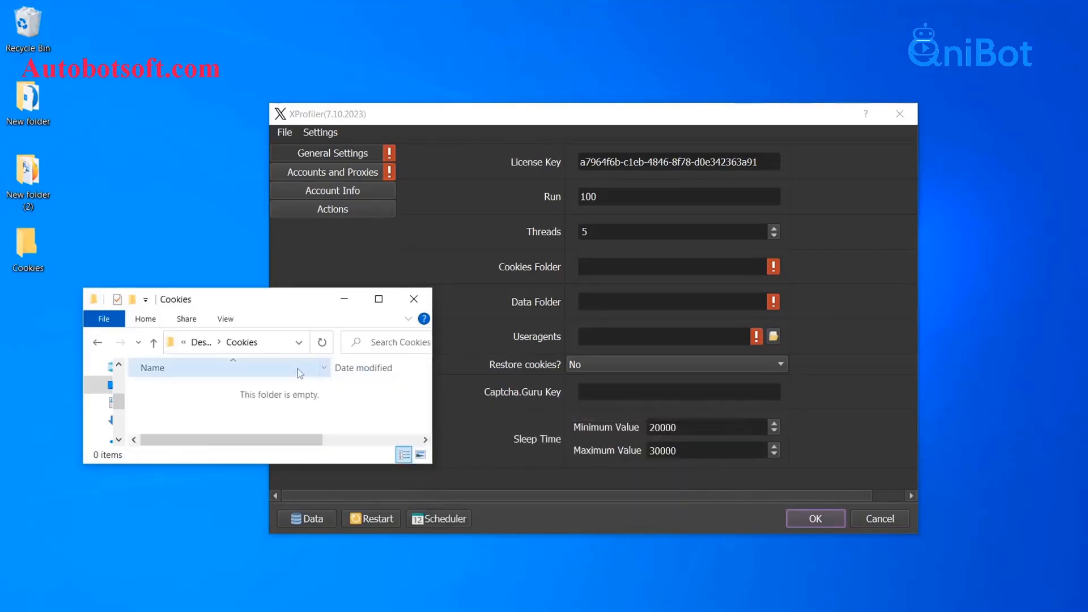
left_click(274, 347)
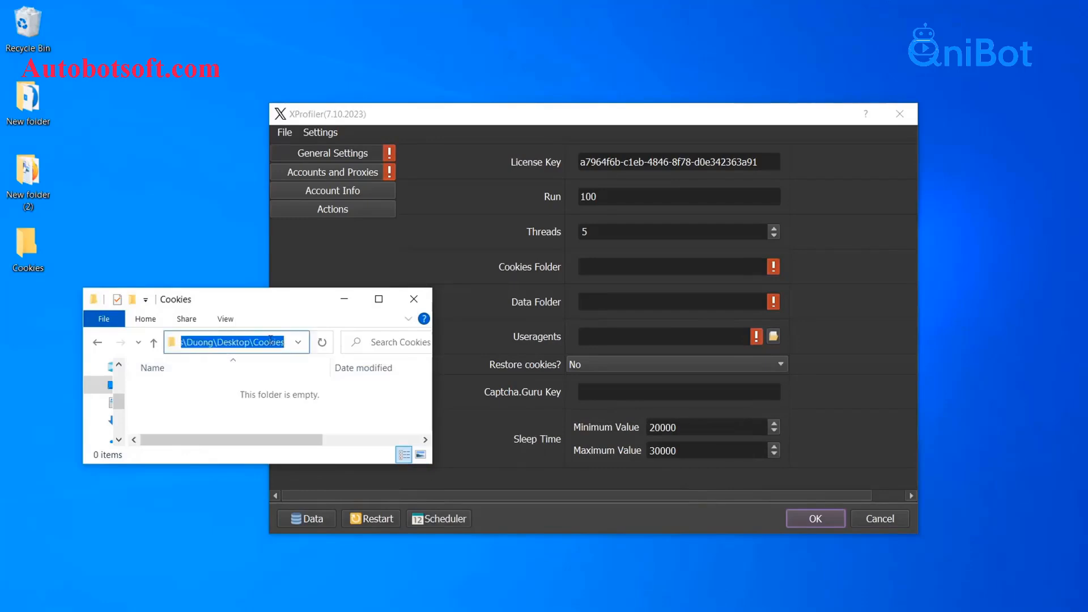
Step: Paste the Cookies folder path into XProfiler's Cookies Folder setting
left_click(607, 267)
right_click(605, 267)
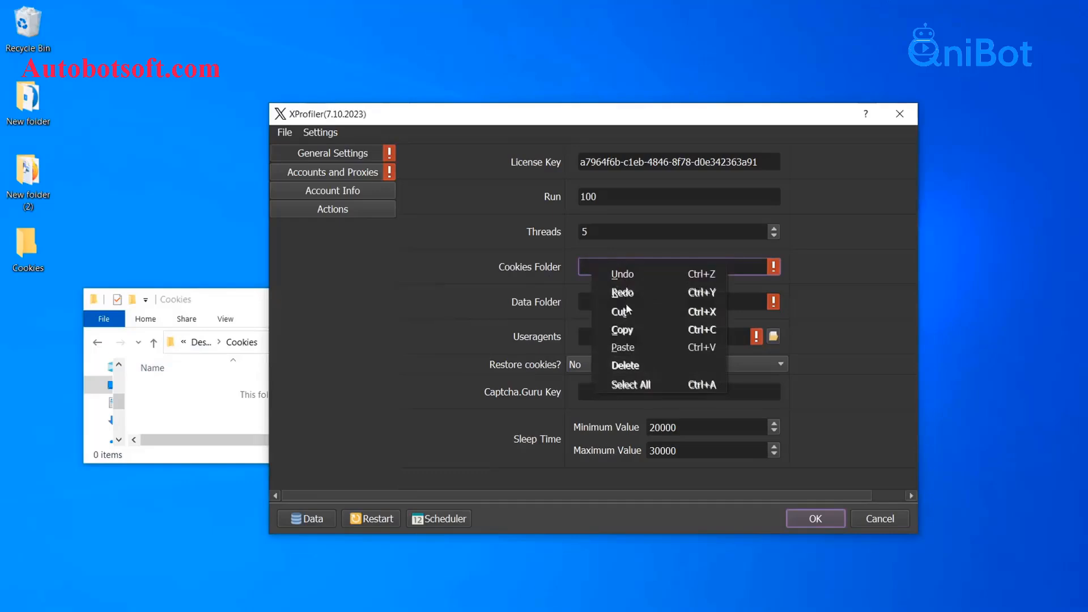
left_click(626, 344)
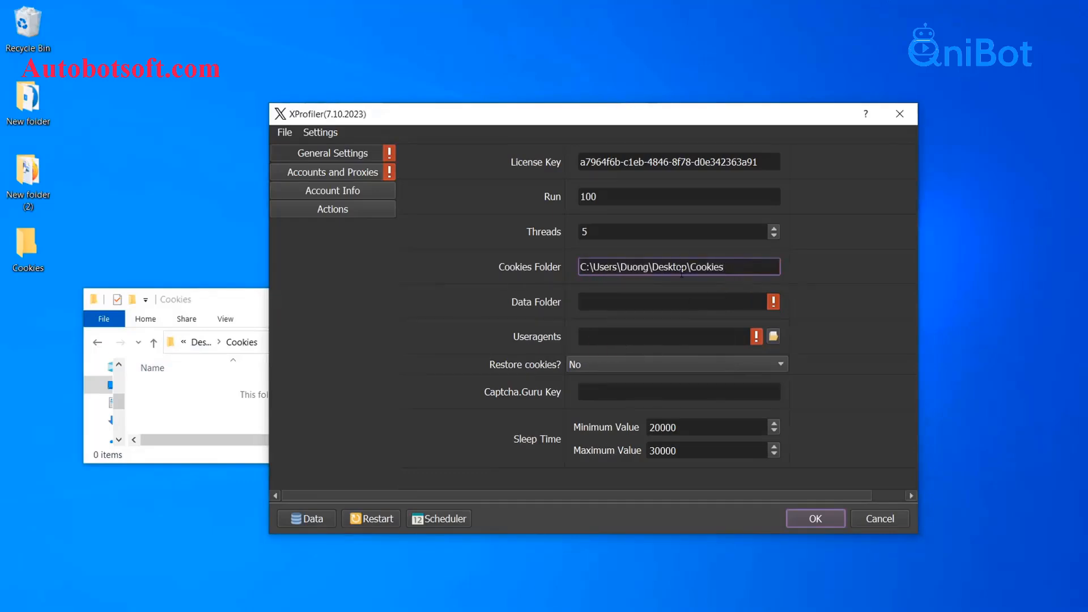
left_click(797, 269)
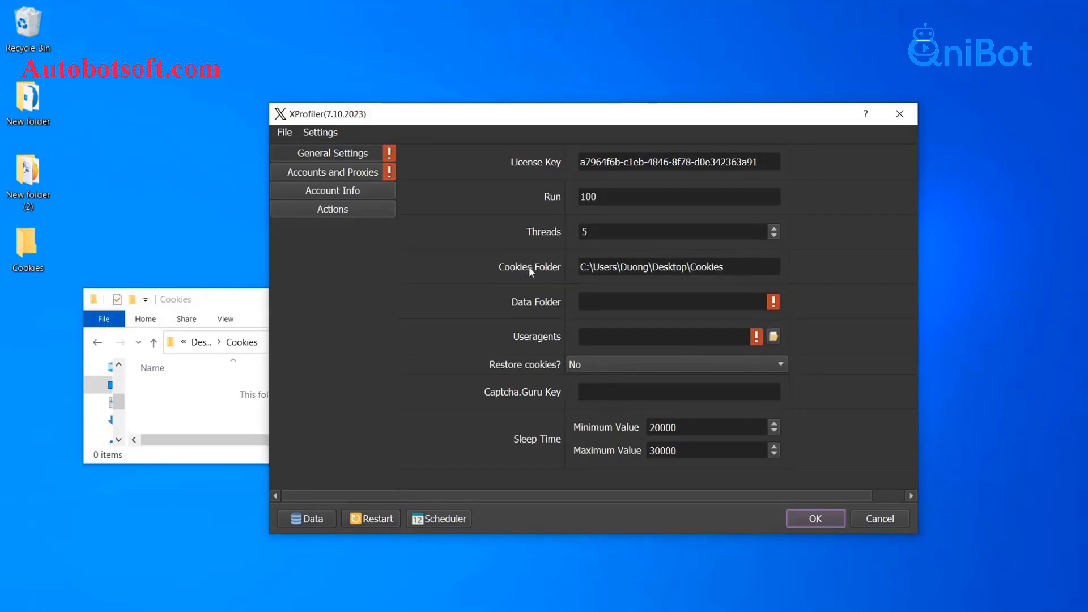
left_click(236, 304)
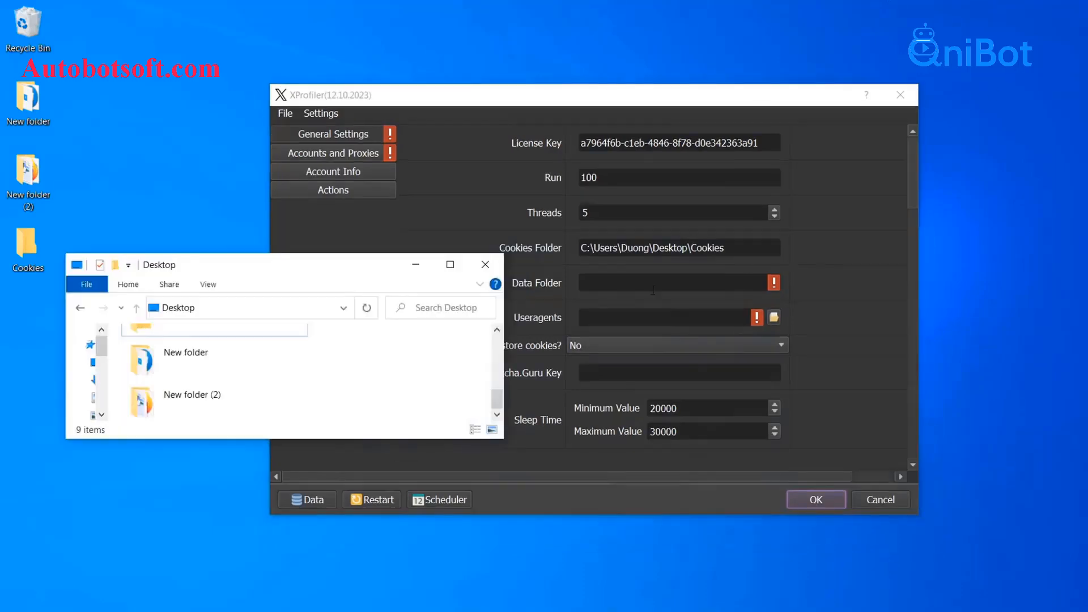
Step: Create a new 'Data' folder on the Desktop and copy its full path
right_click(325, 369)
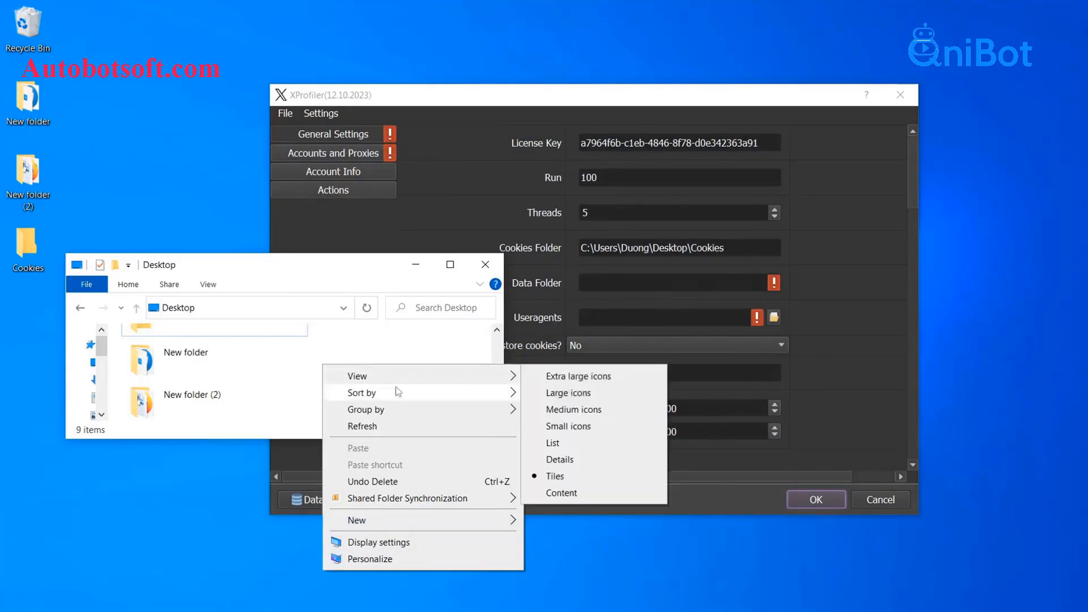
mouse_move(401, 518)
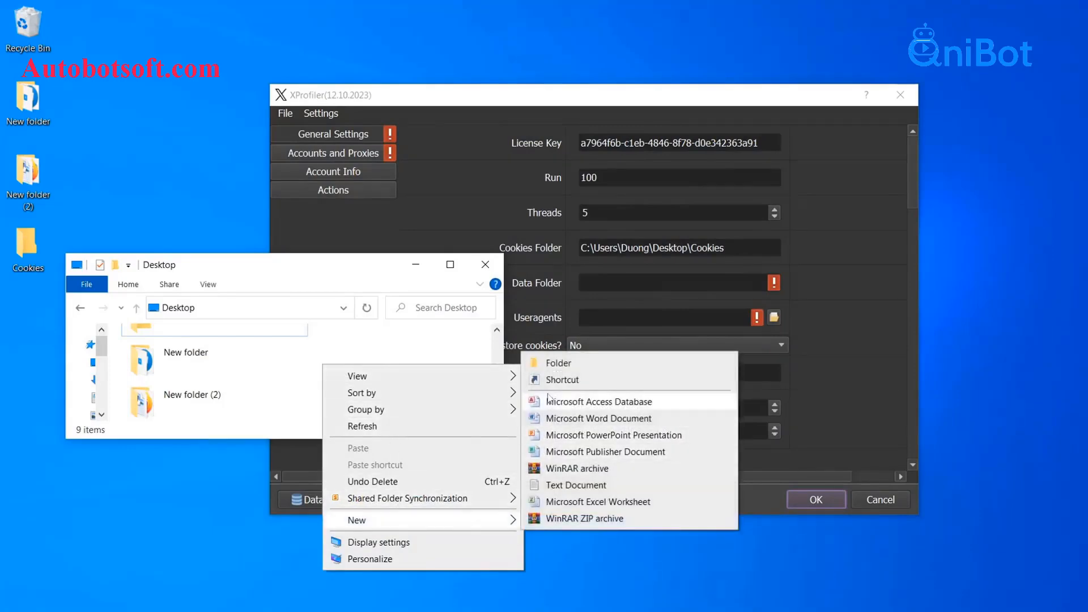
left_click(533, 363)
type("Data")
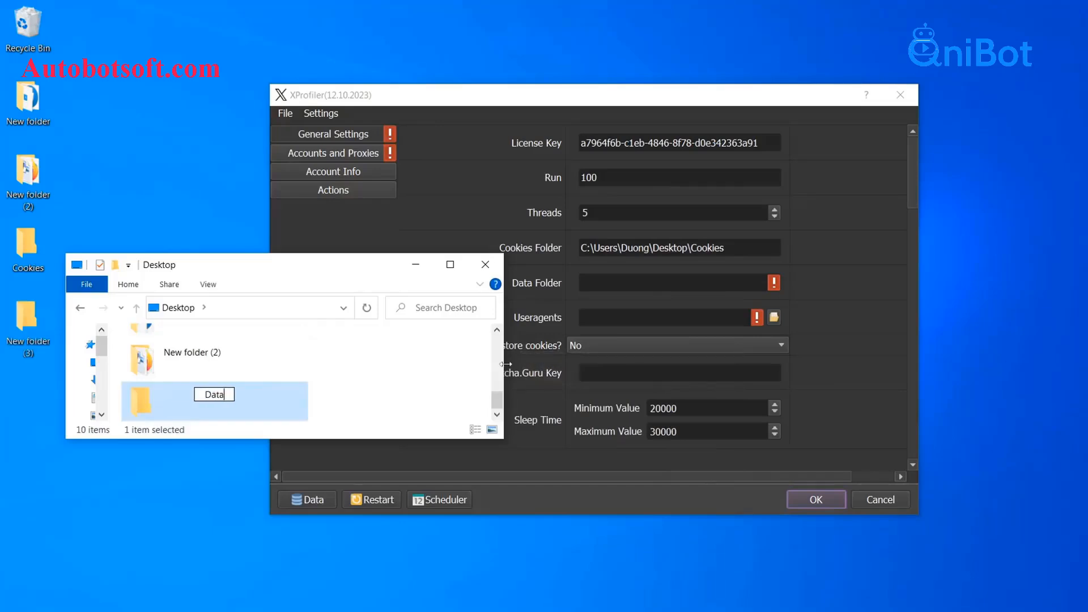
key("Return")
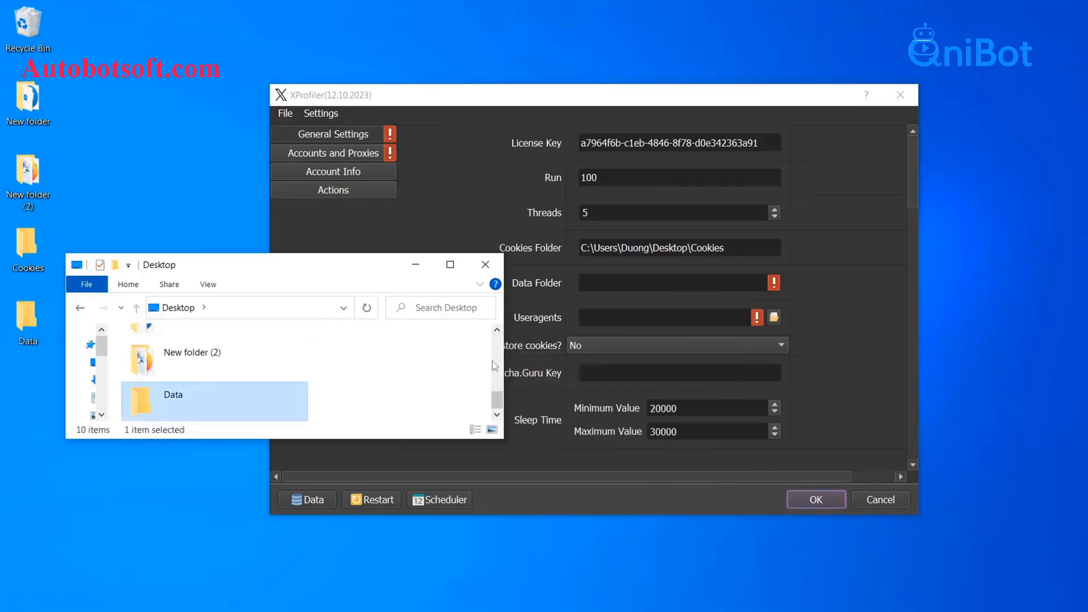
double_click(291, 404)
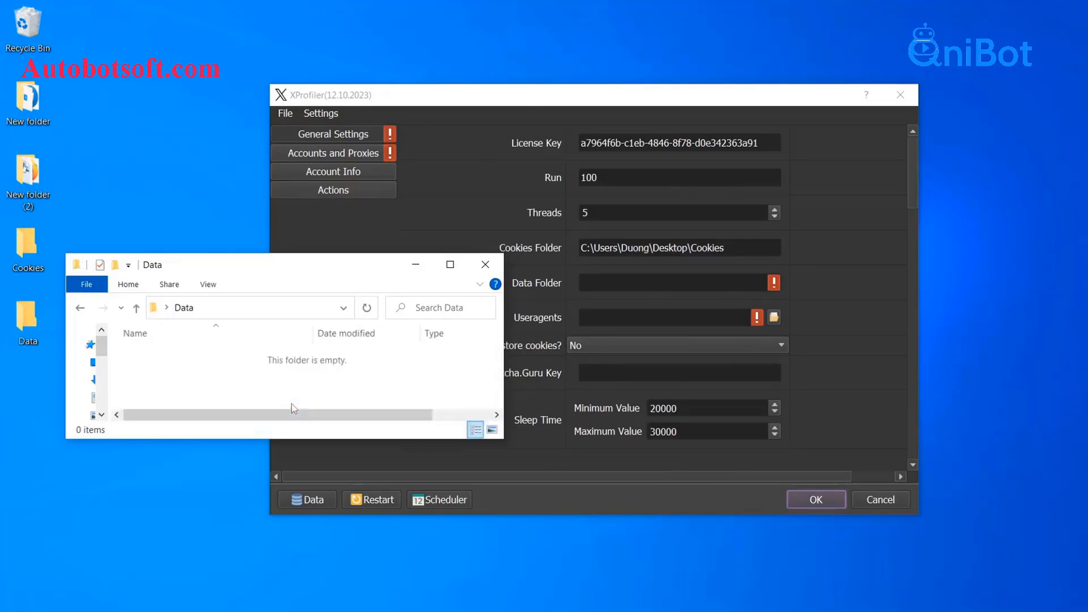
left_click(312, 309)
key("ctrl+c")
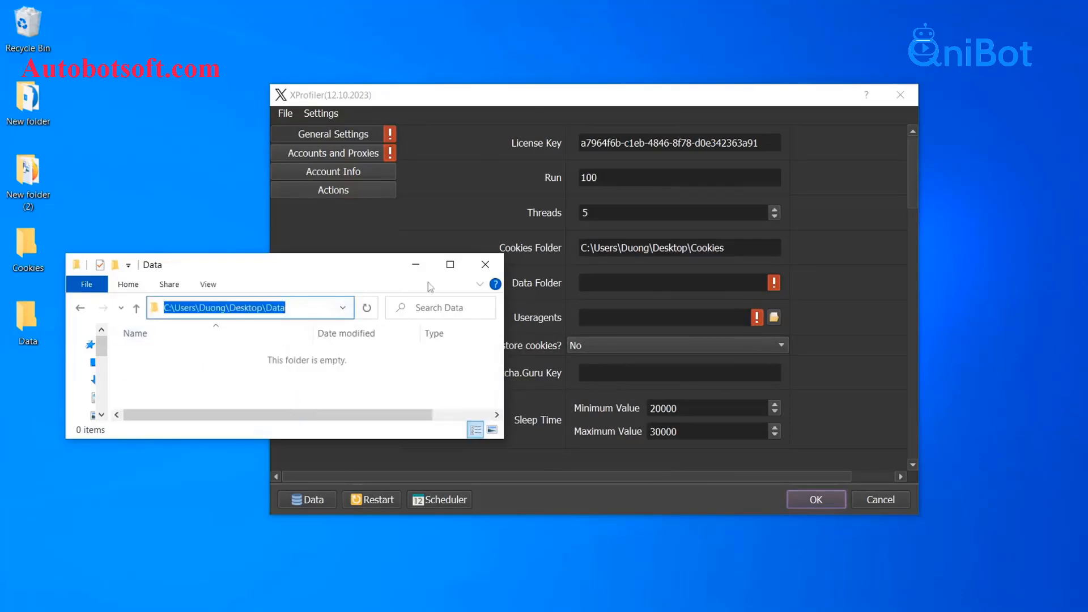
Step: Paste the Data folder path into XProfiler's Data Folder setting
left_click(580, 283)
right_click(587, 279)
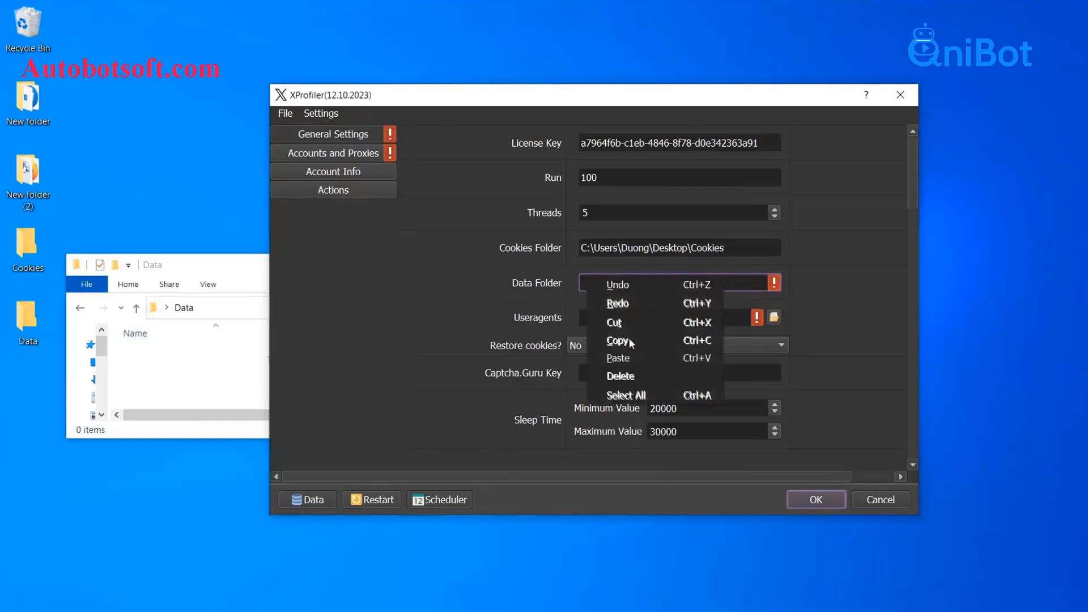
left_click(616, 358)
left_click(471, 317)
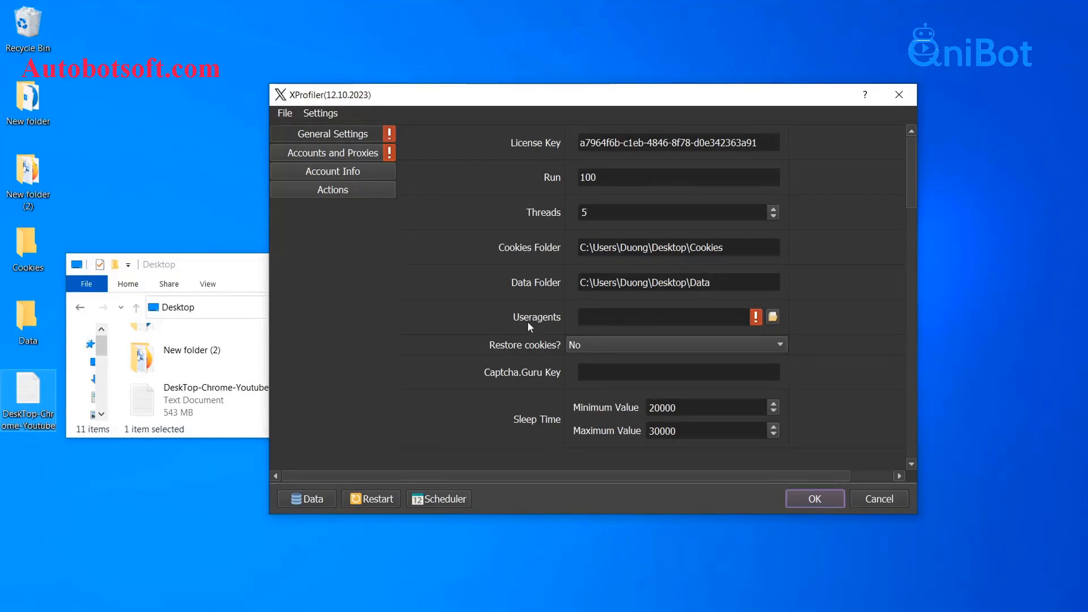
Step: Load Desktop's DeskTop-Chrome-Youtube.txt as the Useragents list and minimize Explorer
left_click(243, 273)
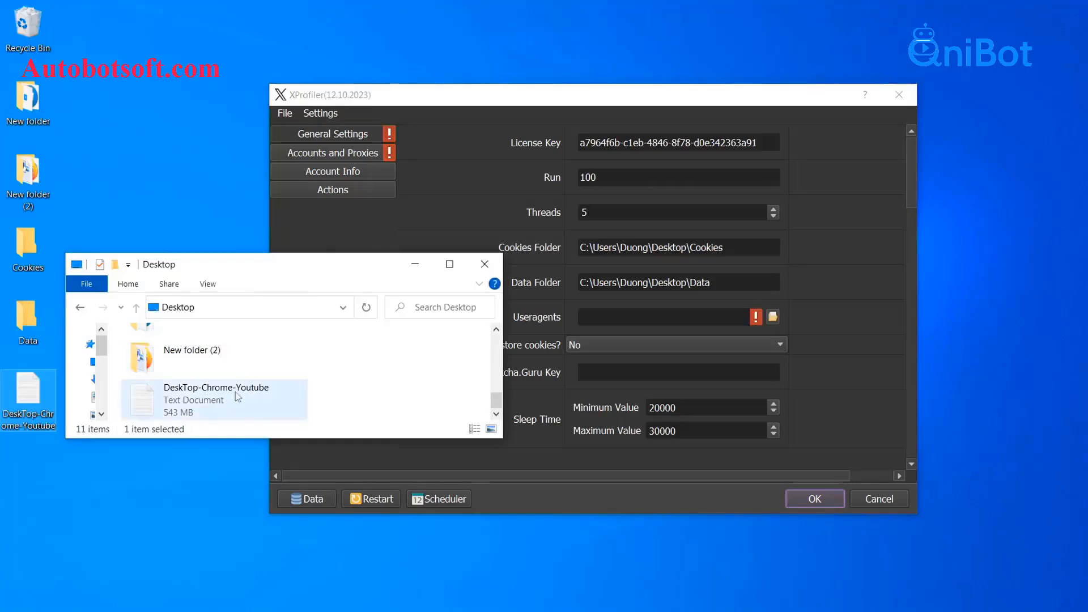
left_click_drag(339, 271, 331, 267)
left_click(772, 317)
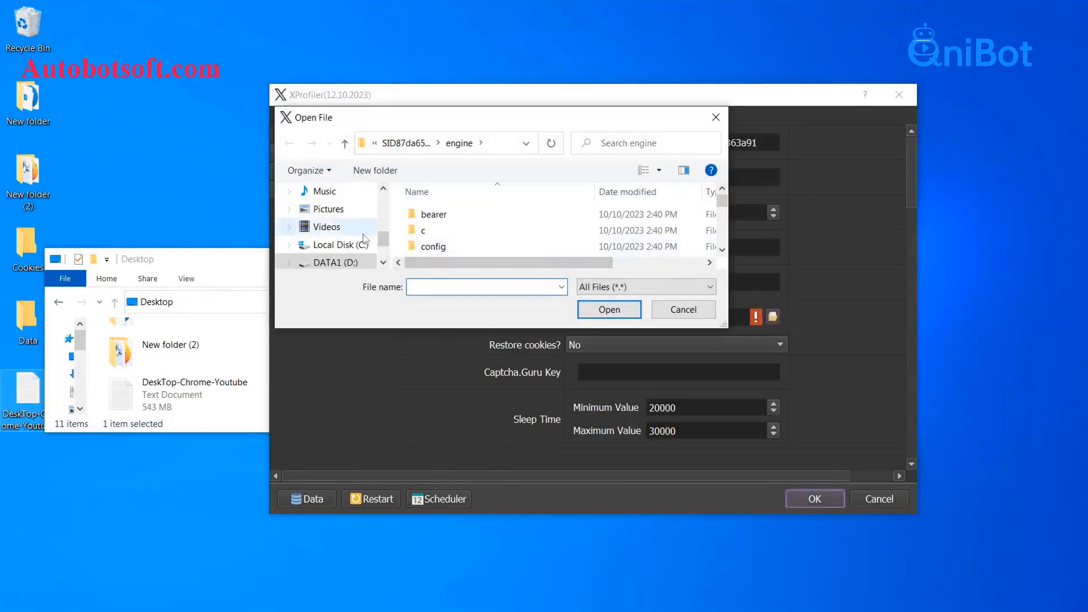
scroll(365, 238, "up", 1)
left_click(329, 191)
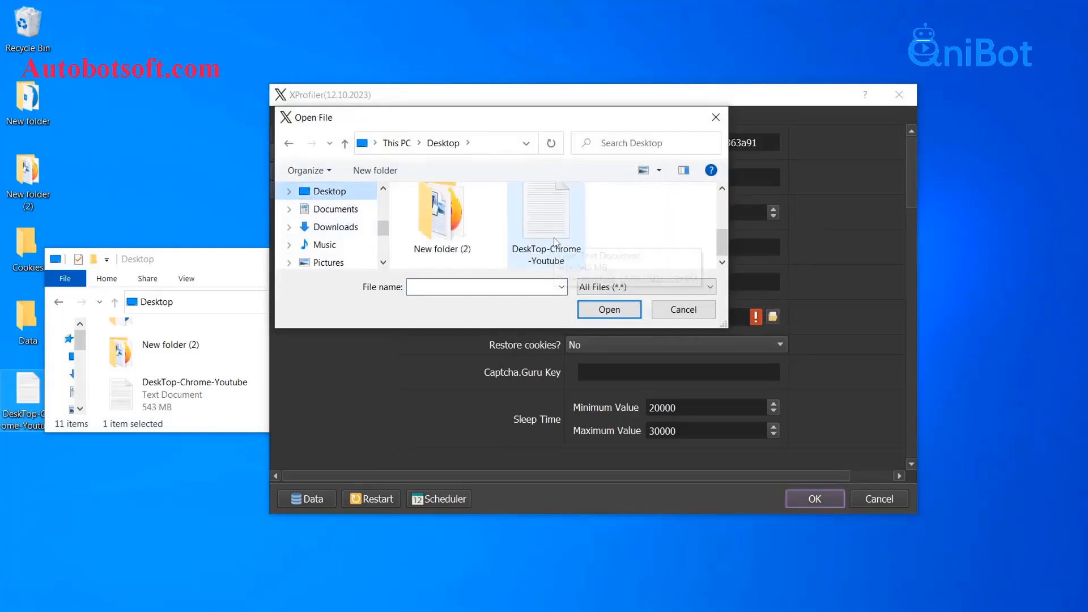
left_click(555, 241)
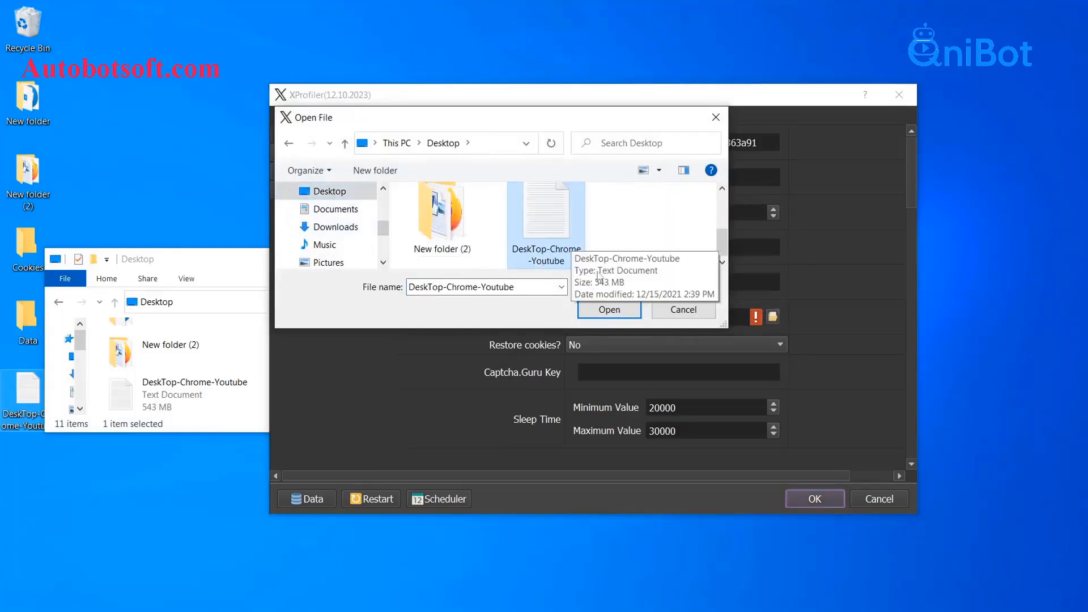
left_click(615, 309)
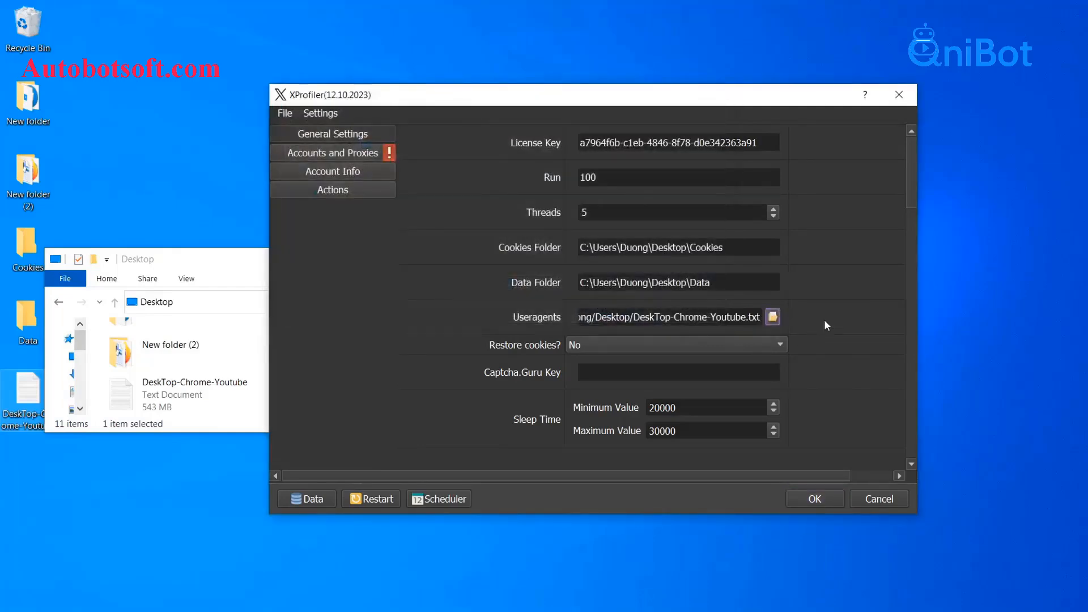
left_click(237, 264)
left_click(394, 259)
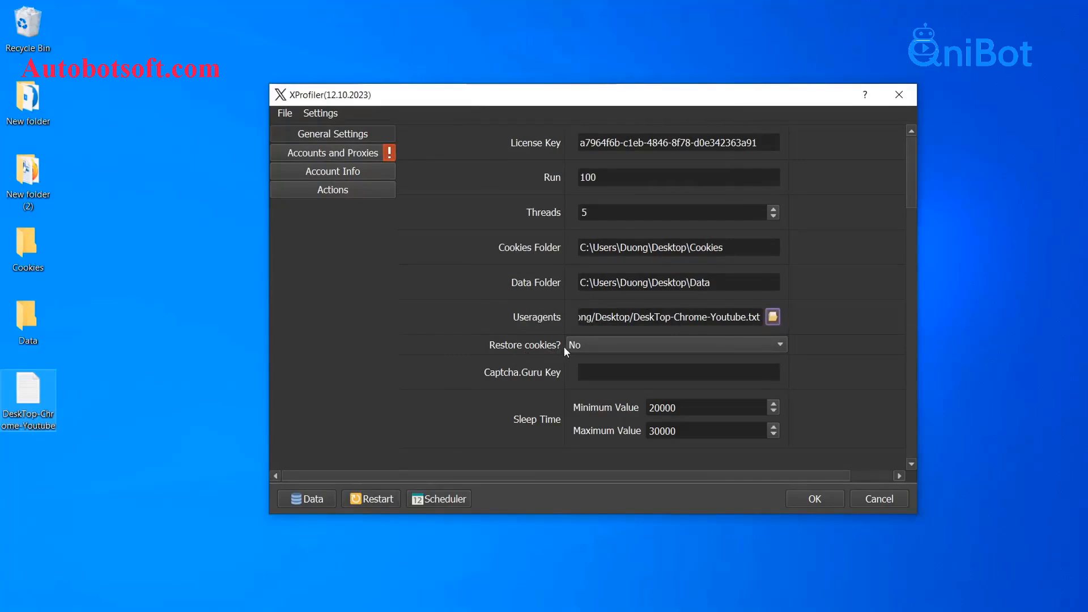
left_click(589, 346)
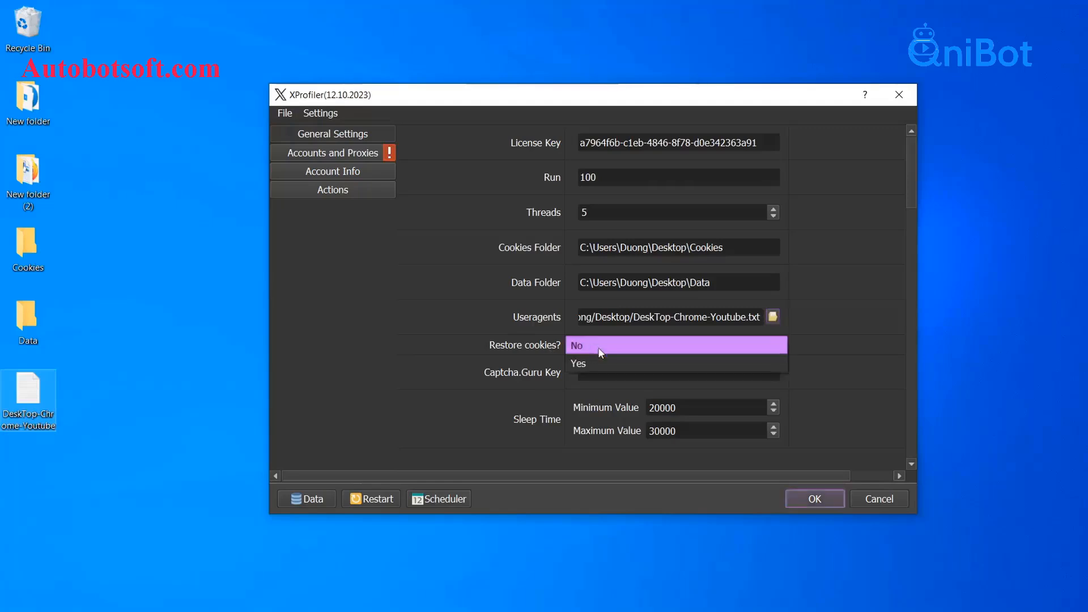
left_click(593, 356)
left_click(597, 350)
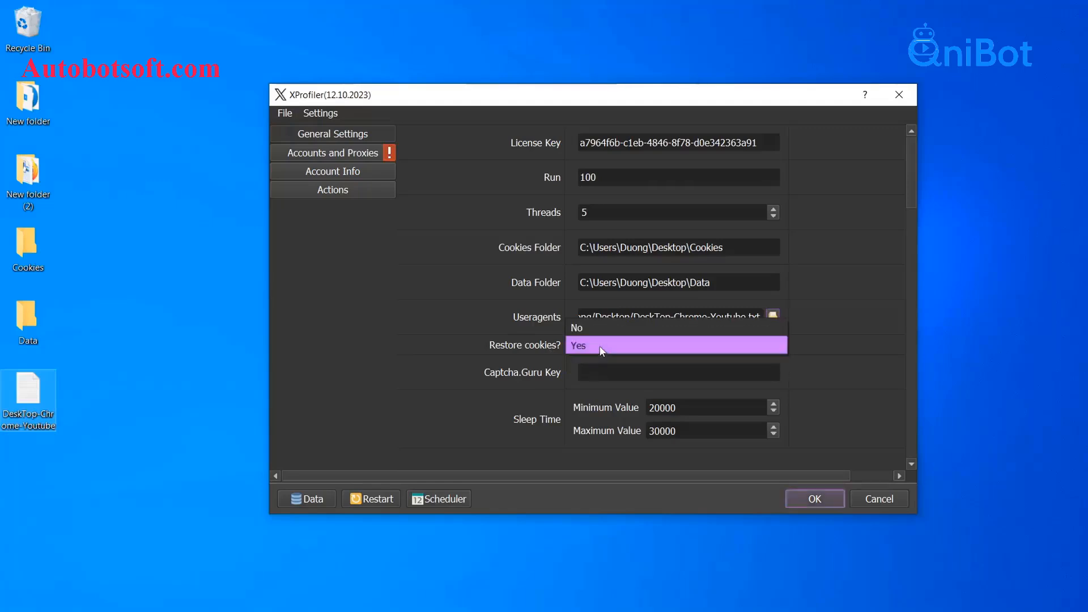
left_click(603, 332)
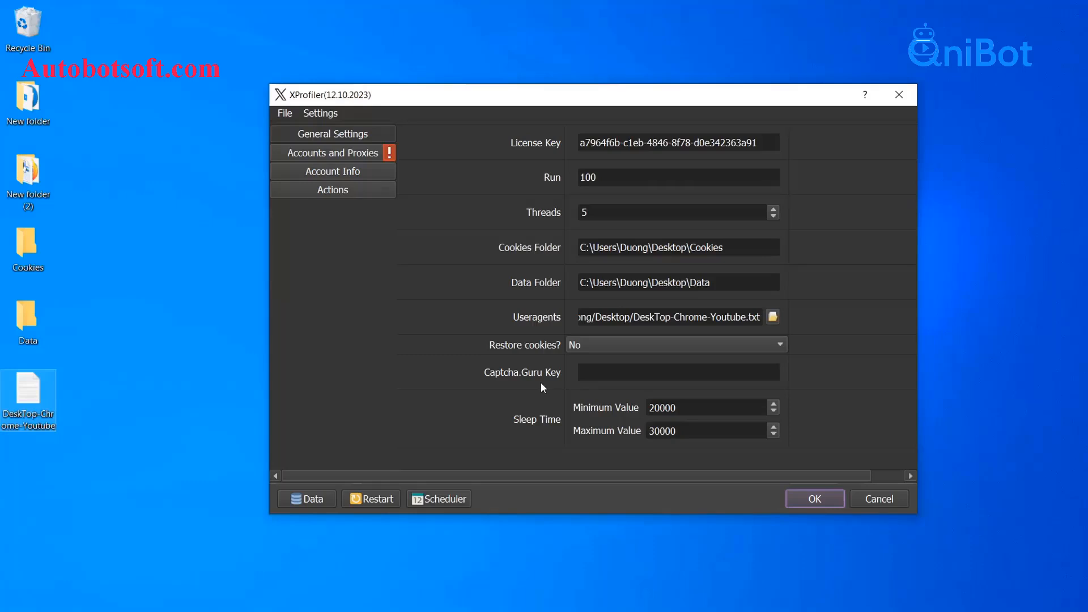
Step: Paste the copied API key into the Captcha.Guru Key field
left_click(612, 374)
right_click(610, 373)
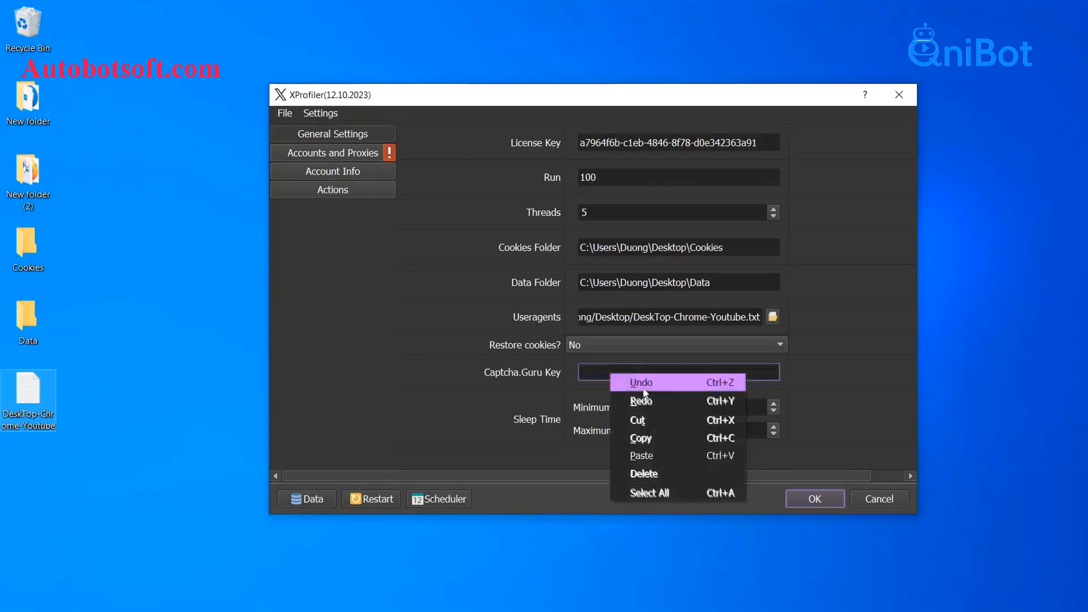
left_click(636, 457)
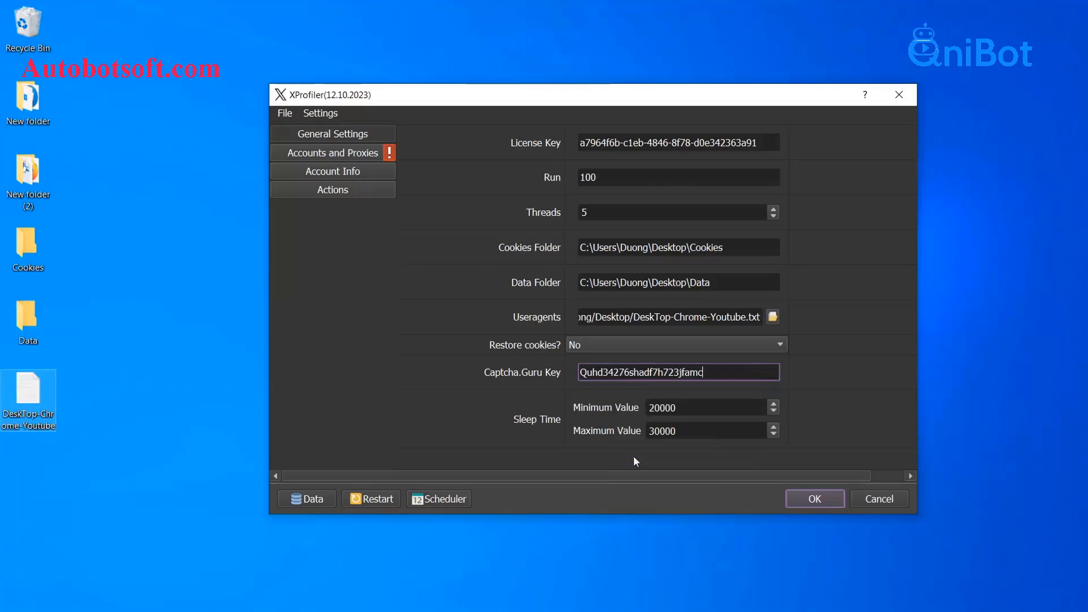
left_click(524, 392)
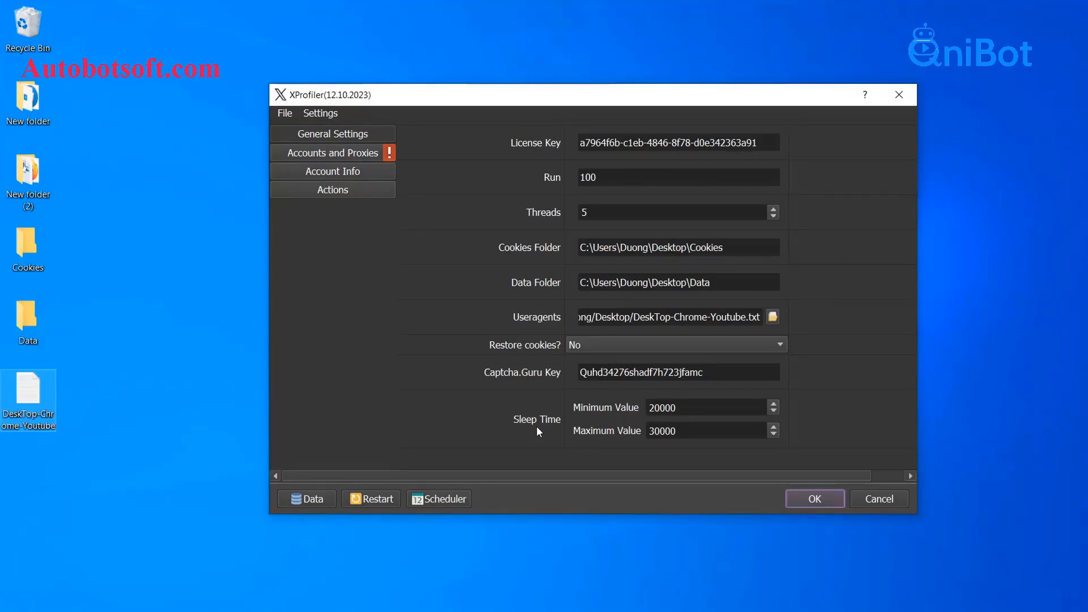
left_click_drag(682, 404, 650, 431)
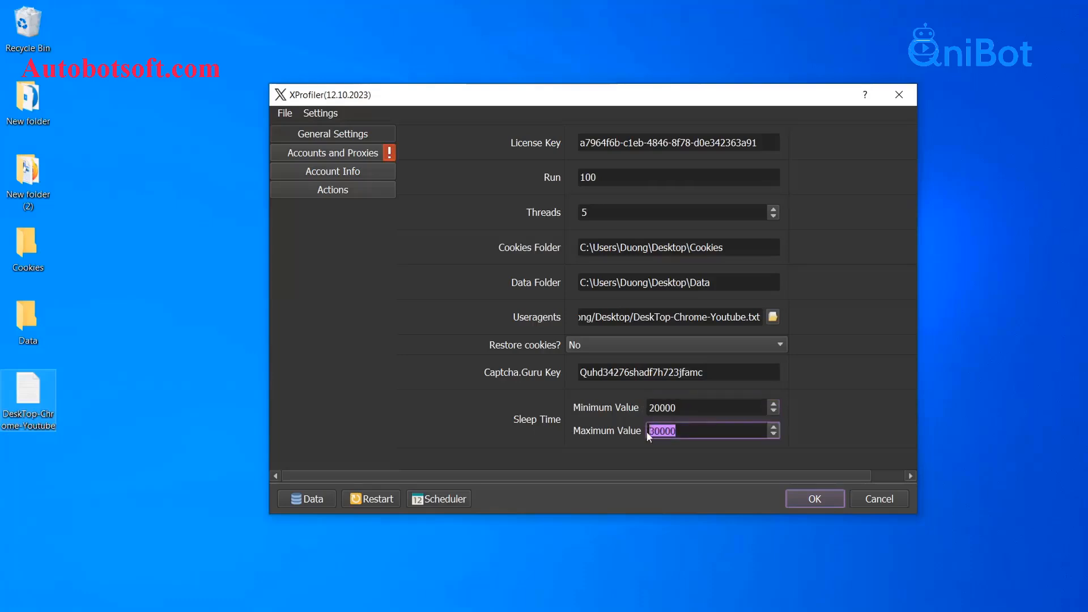
left_click(615, 413)
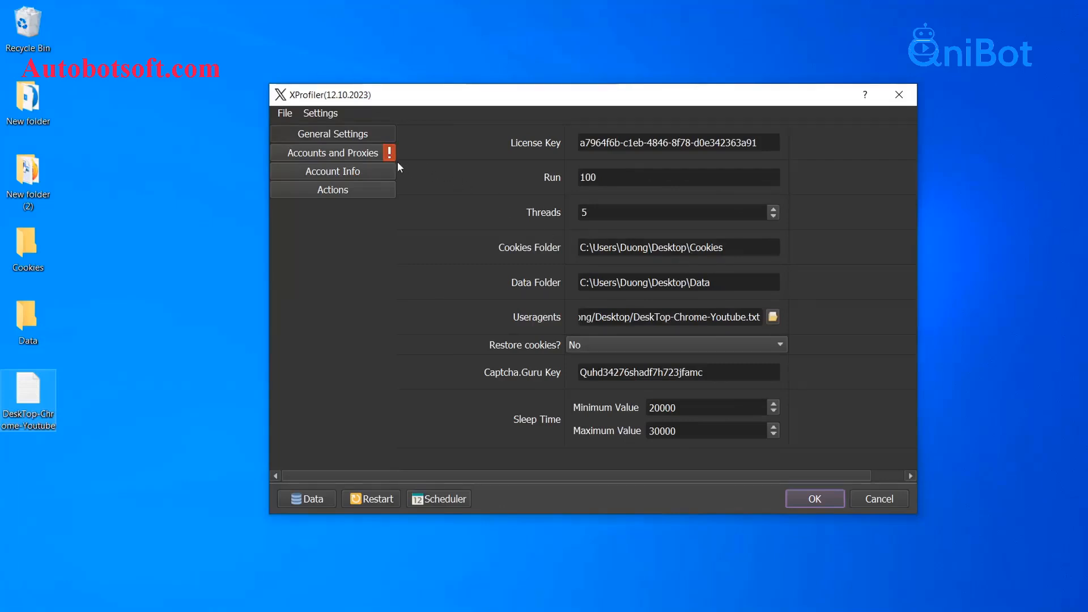
Step: Go to Accounts and Proxies and open the Database Manager with the Data button
left_click(343, 155)
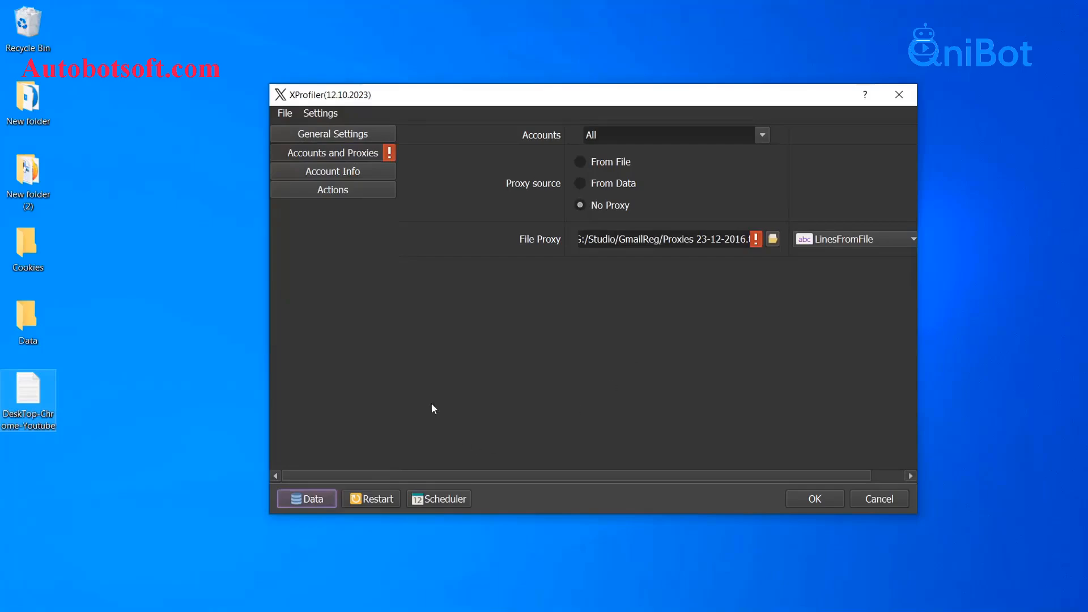
left_click(333, 498)
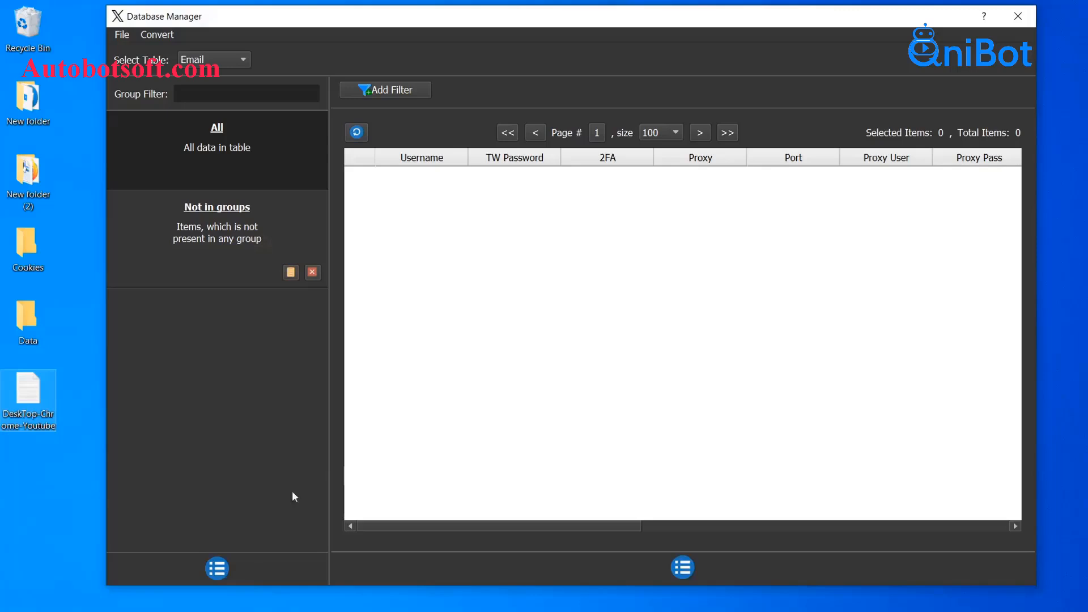
Step: Add a group named 'Tutorial' from the left panel's group list
left_click(224, 568)
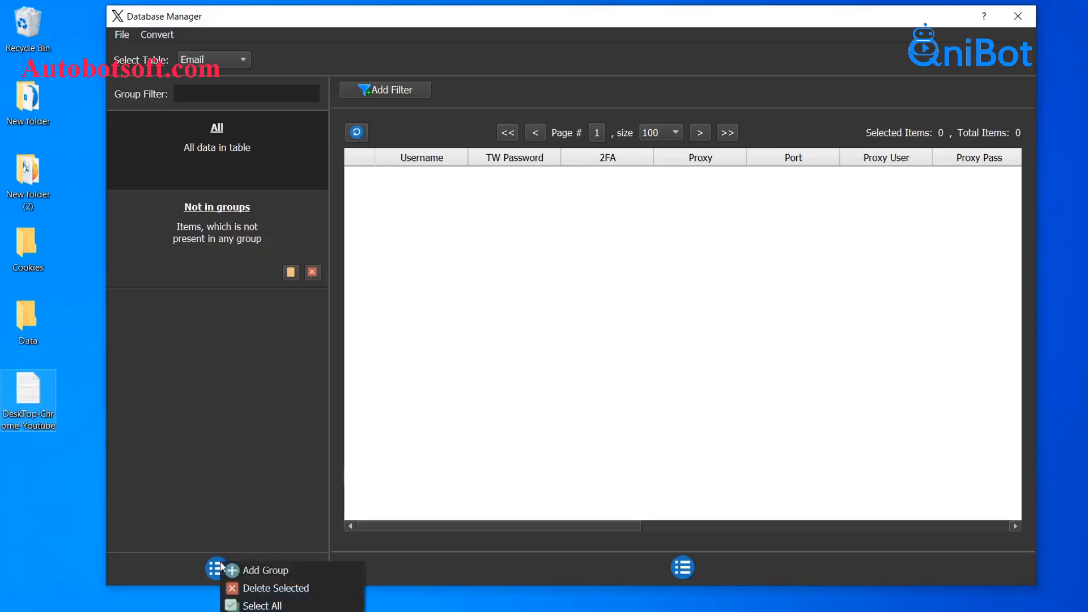
left_click(233, 571)
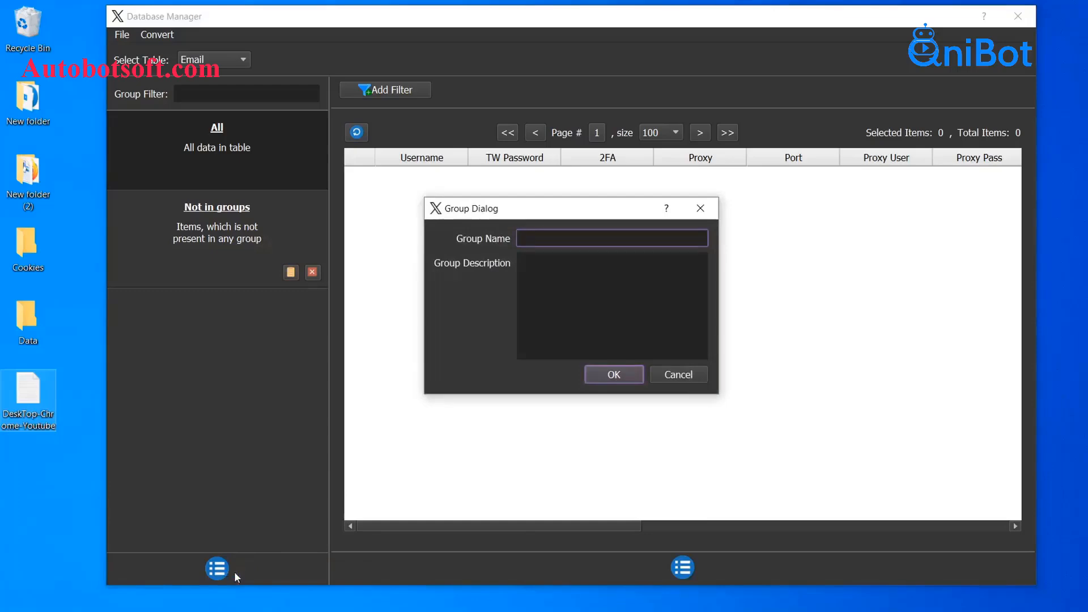
left_click(533, 279)
left_click(551, 241)
type("Tutorial")
left_click(615, 375)
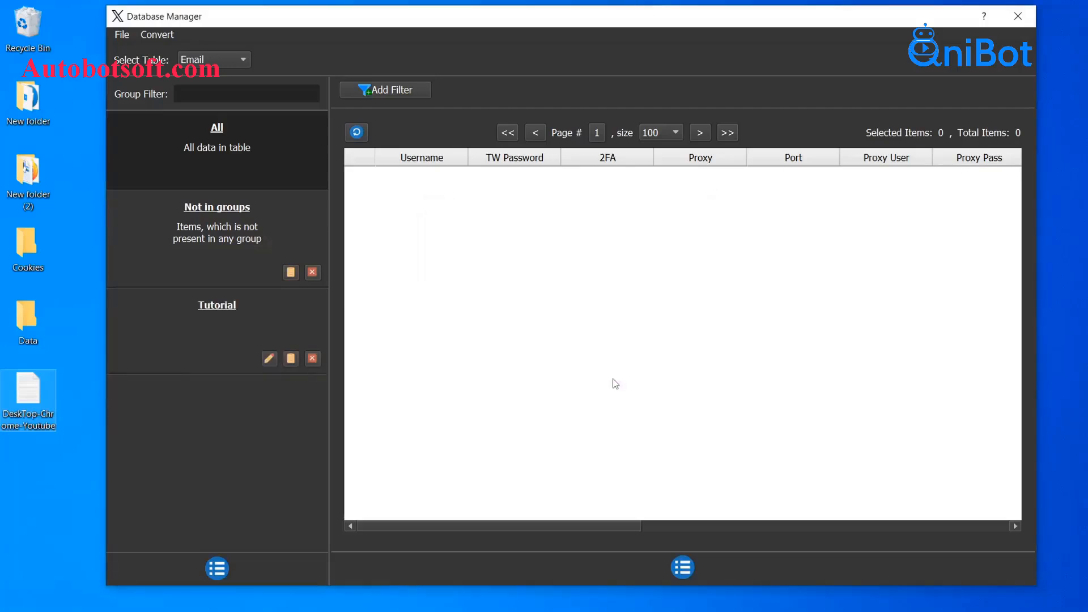
Step: Select the Tutorial group and choose Add Item from the account list button
left_click(274, 322)
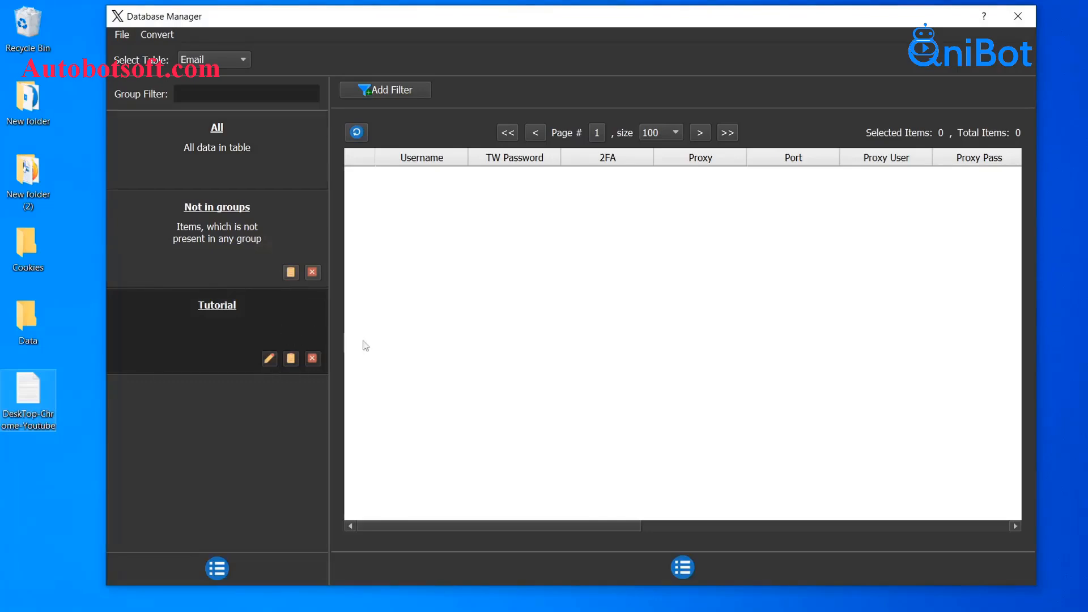
left_click(683, 568)
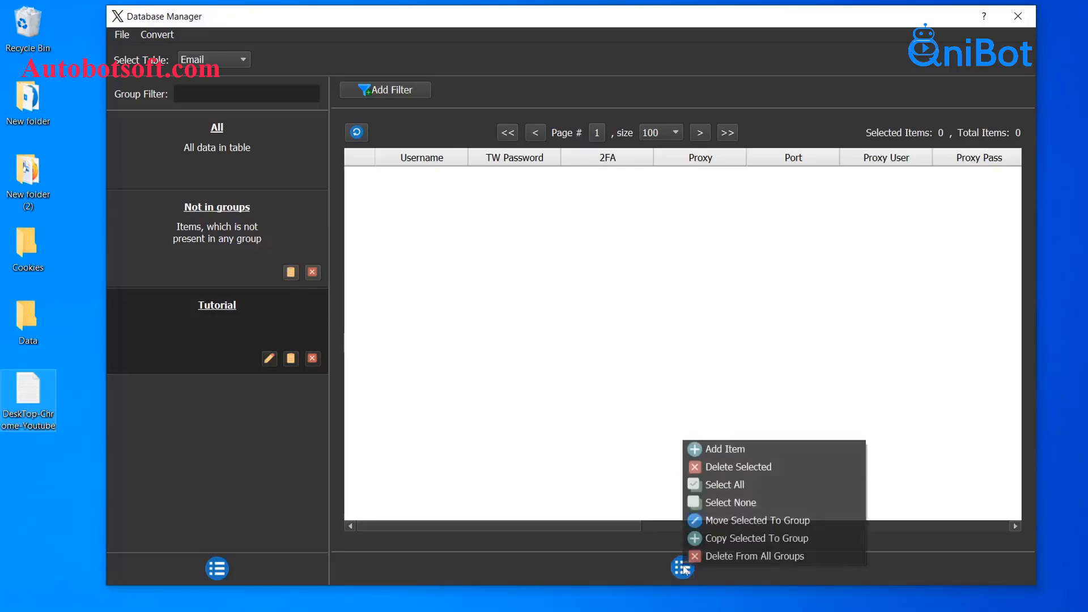
left_click(739, 453)
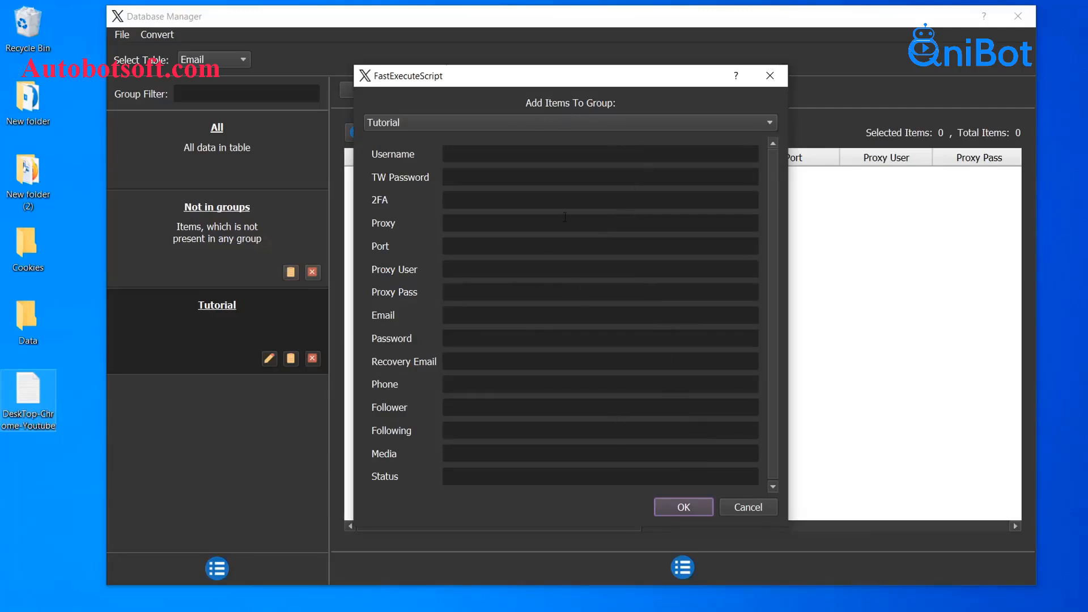
Step: Enter the account's username and Twitter password in the Add Items form
left_click(547, 159)
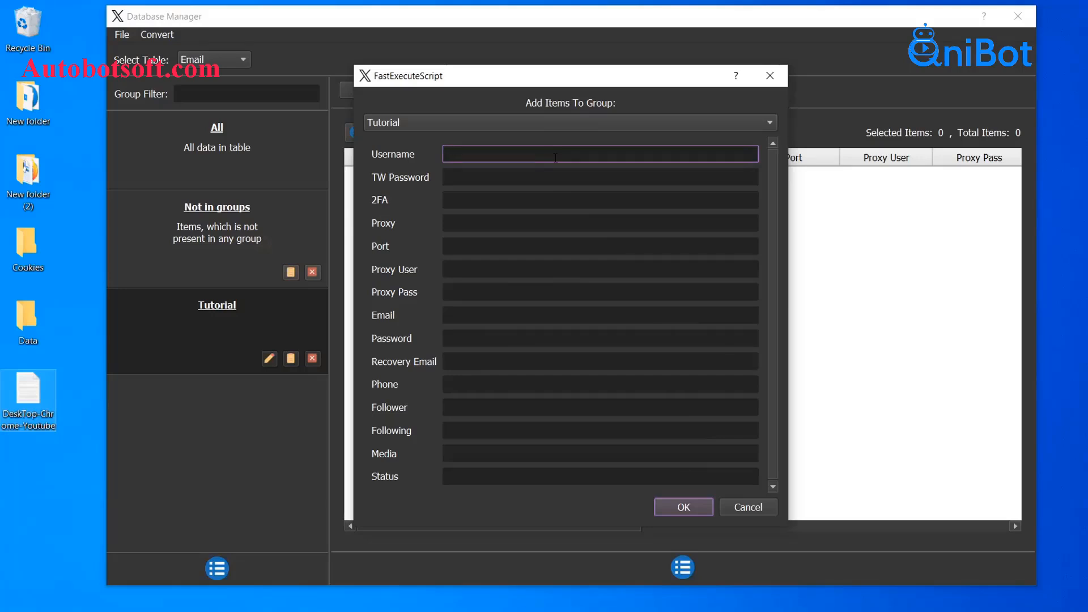
left_click(515, 175)
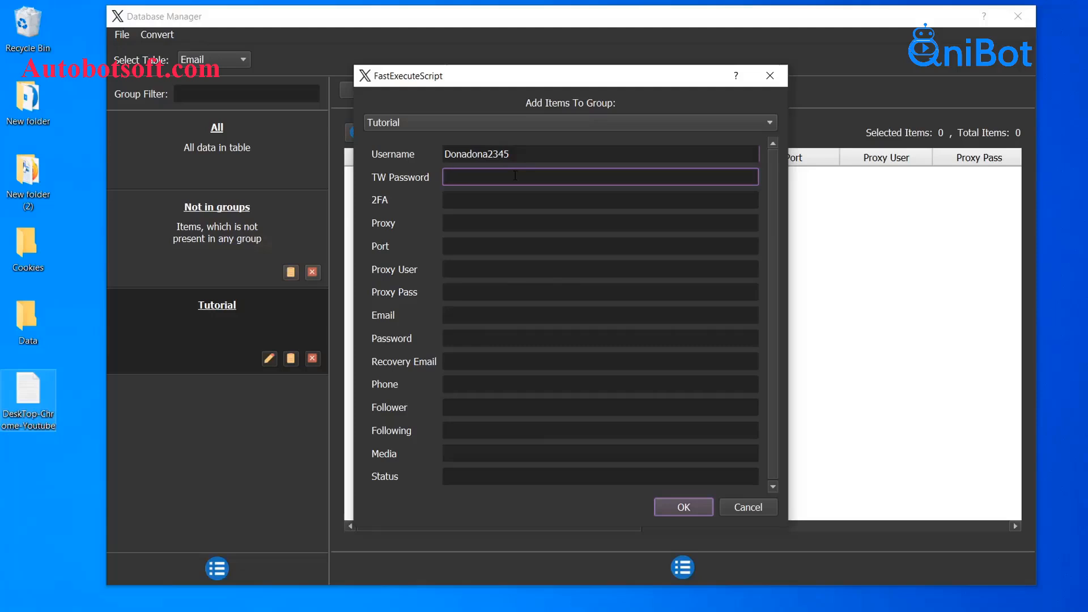
Step: Step through the Proxy, Port, Proxy User and Proxy Pass fields
left_click(402, 201)
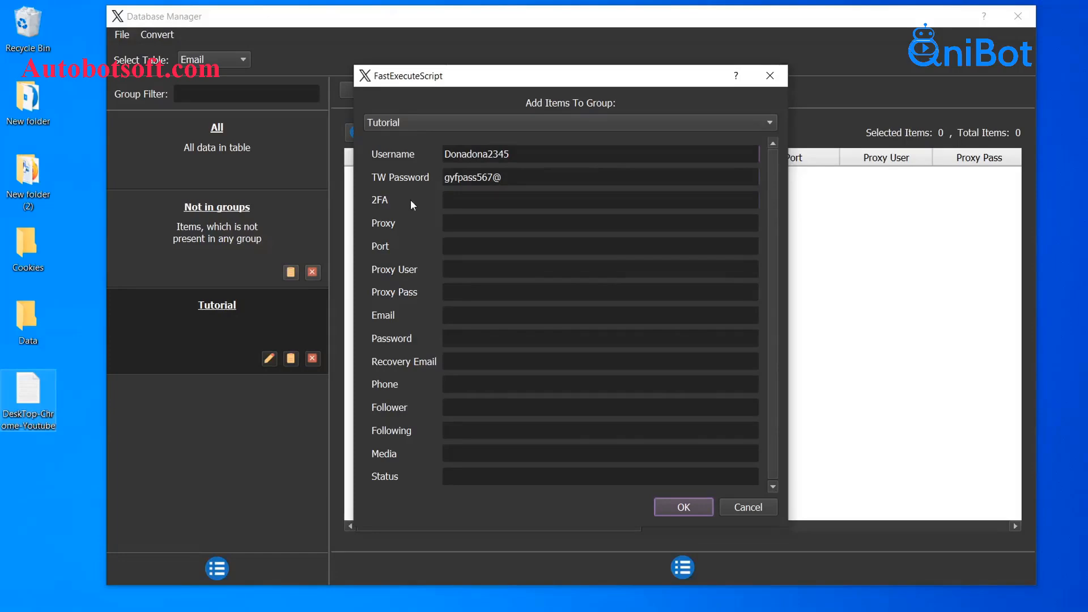
left_click(457, 226)
left_click(465, 249)
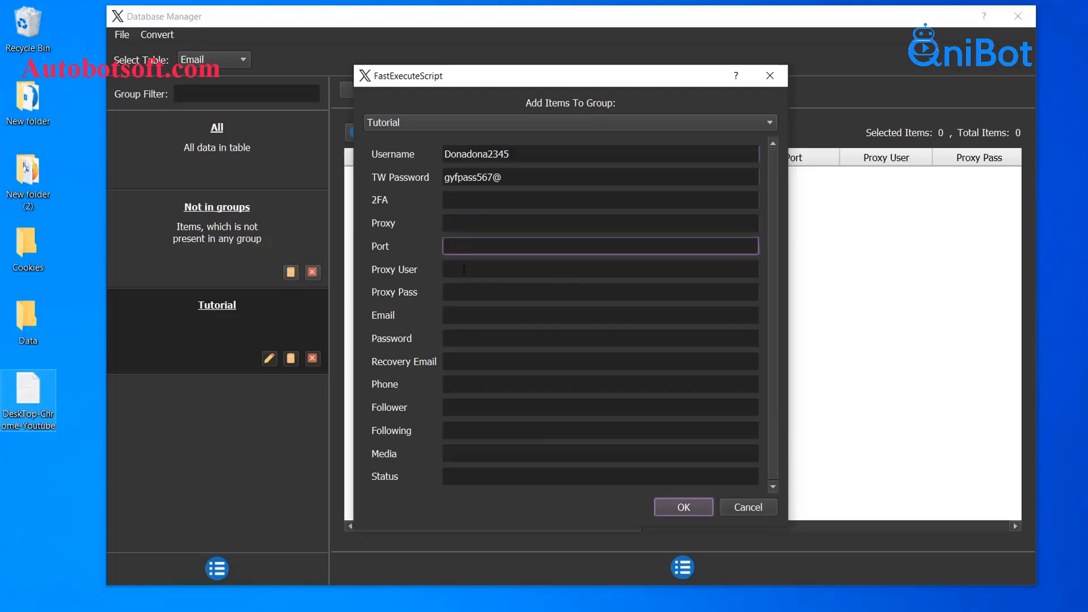
left_click(464, 270)
left_click(470, 295)
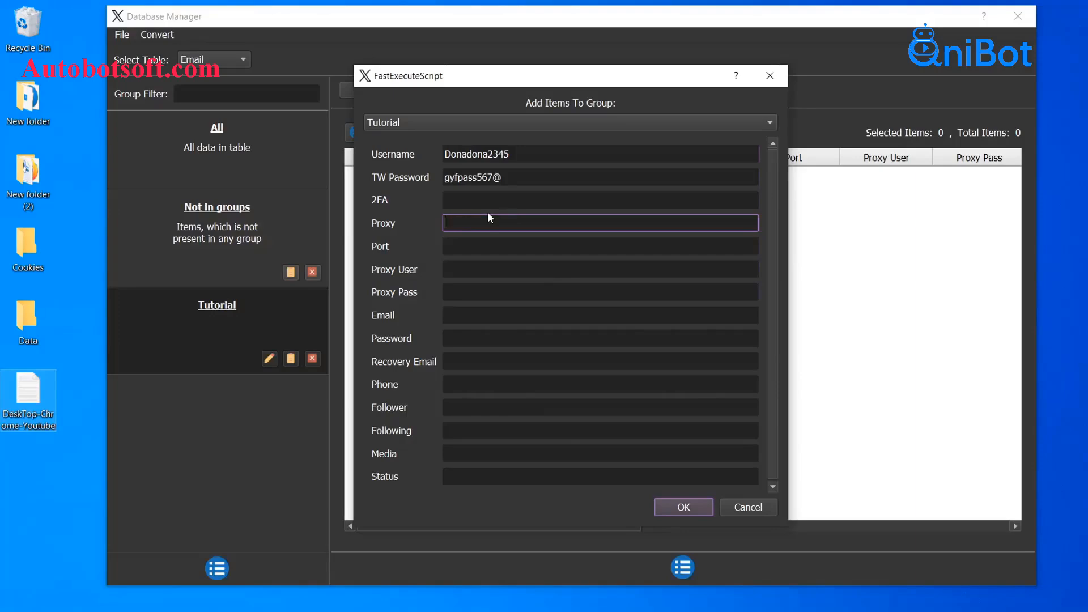
Step: Enter proxy address 7896.890.765.89 with port 5896
type("7896.")
type("890.765.89")
left_click(485, 245)
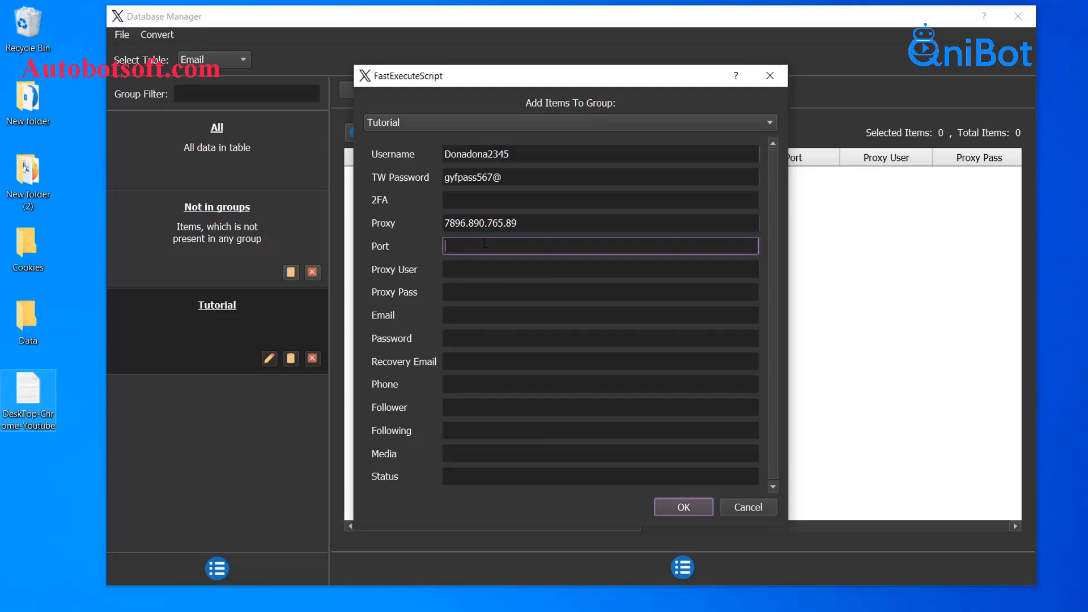
type("5896")
Step: Fill in the proxy username, proxy password and the account's email address
left_click(477, 270)
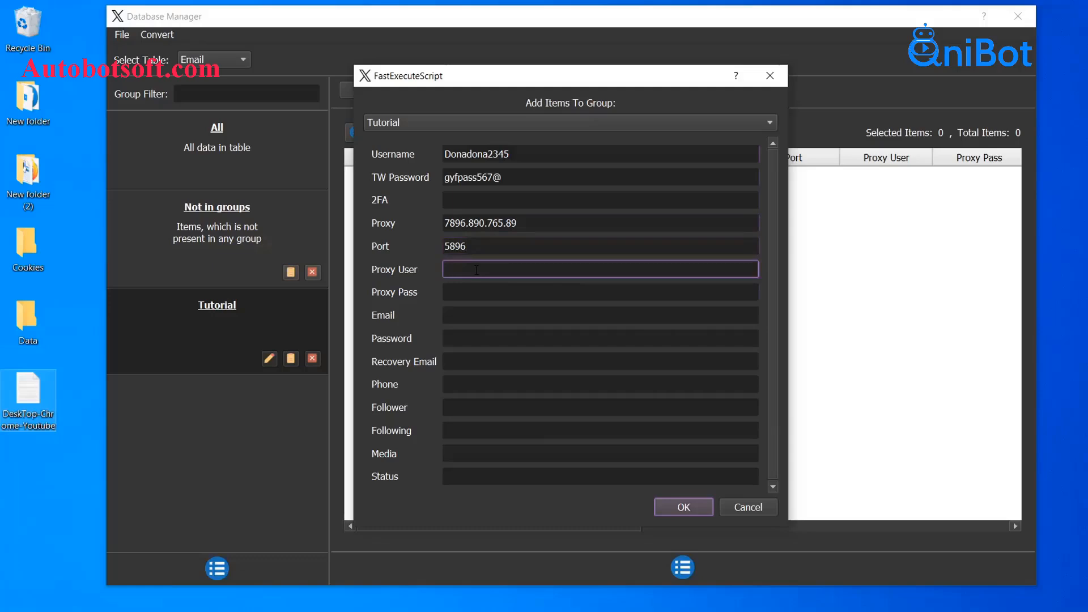
left_click(479, 287)
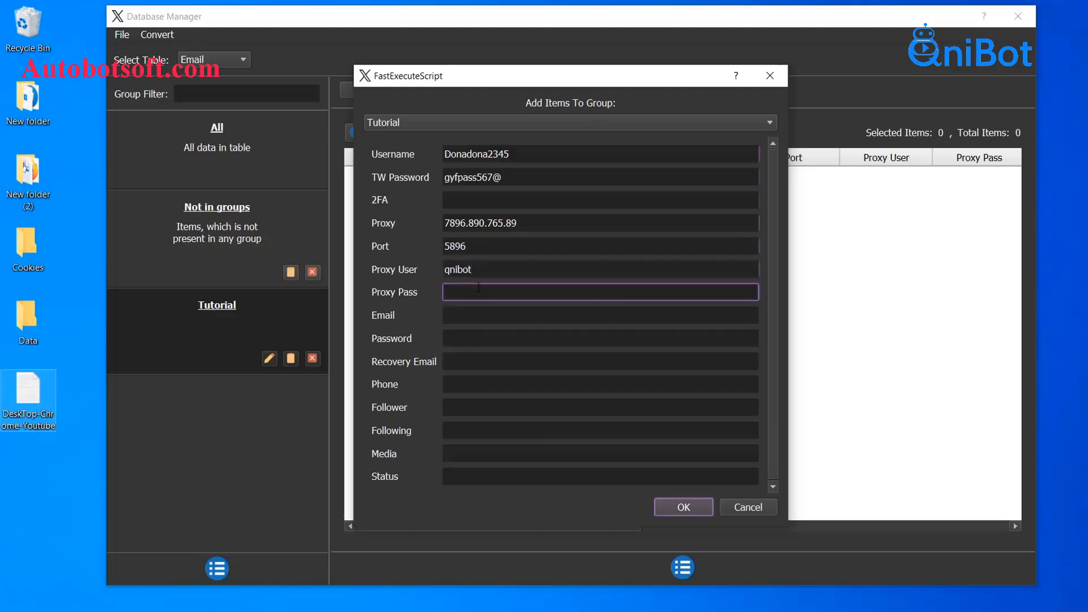
left_click(483, 313)
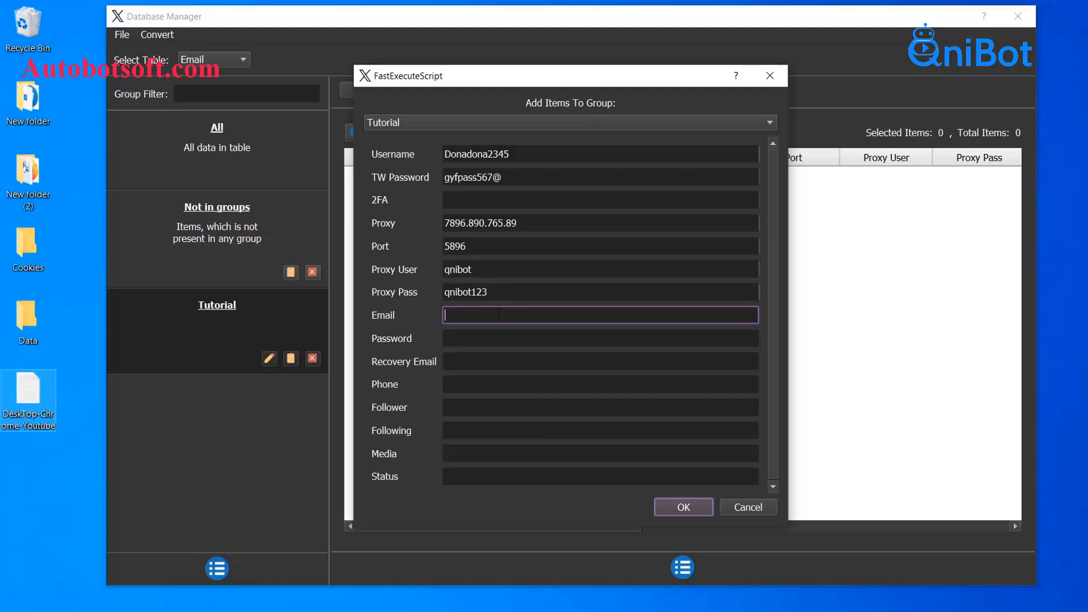
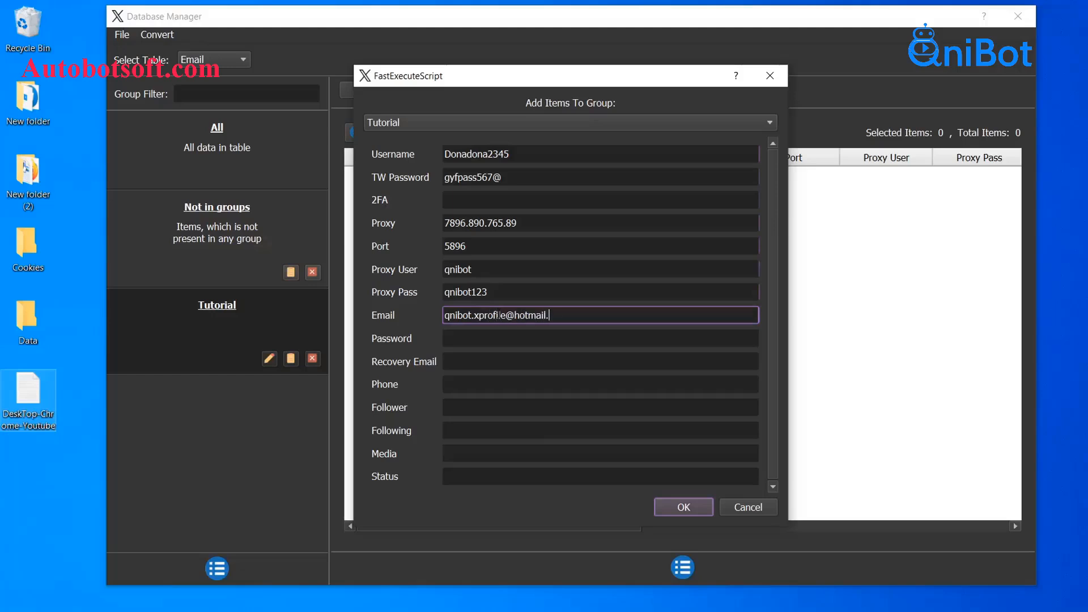
Step: Add the email password and recovery email, leave Phone blank, and save the account
left_click(518, 338)
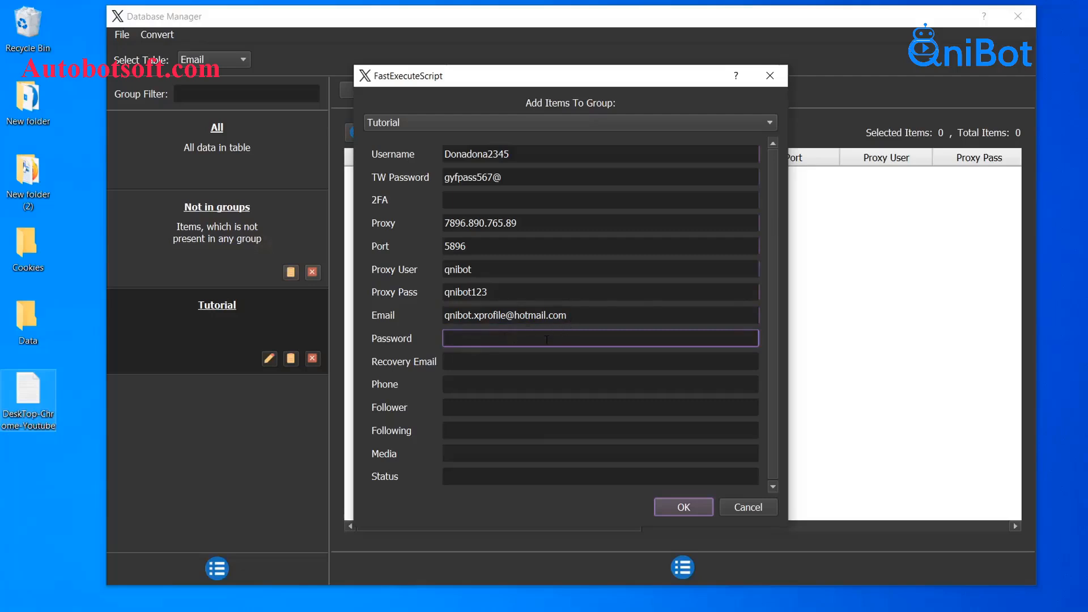
left_click(505, 358)
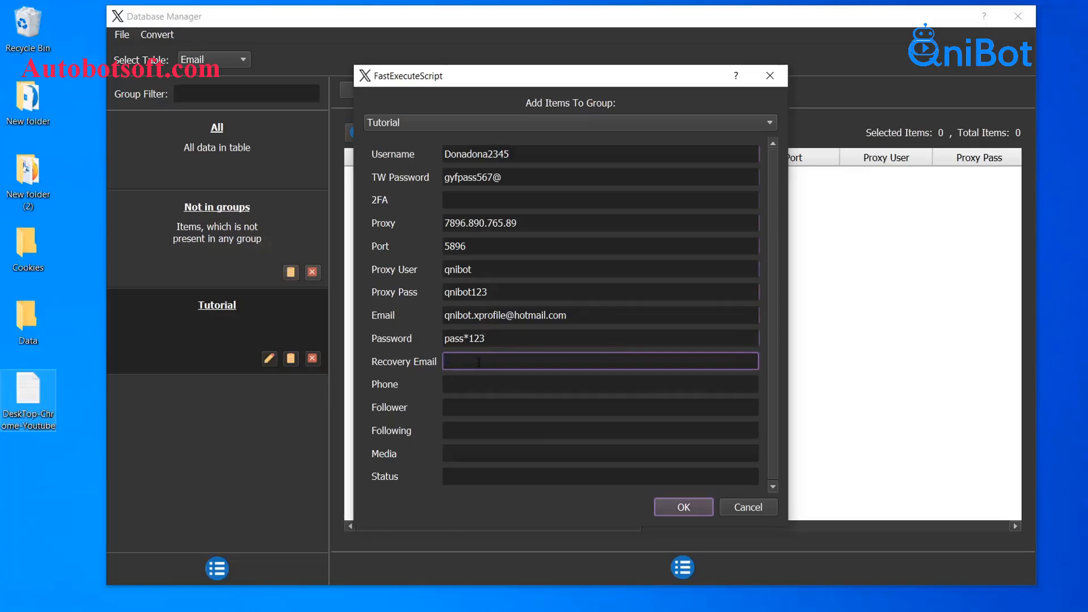
left_click(469, 384)
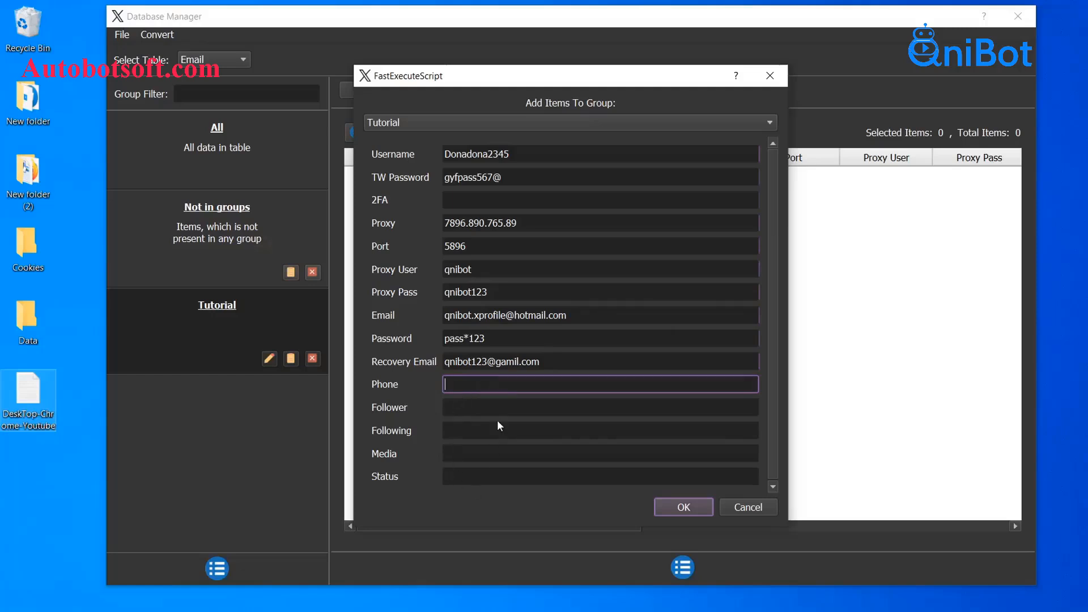
left_click(425, 383)
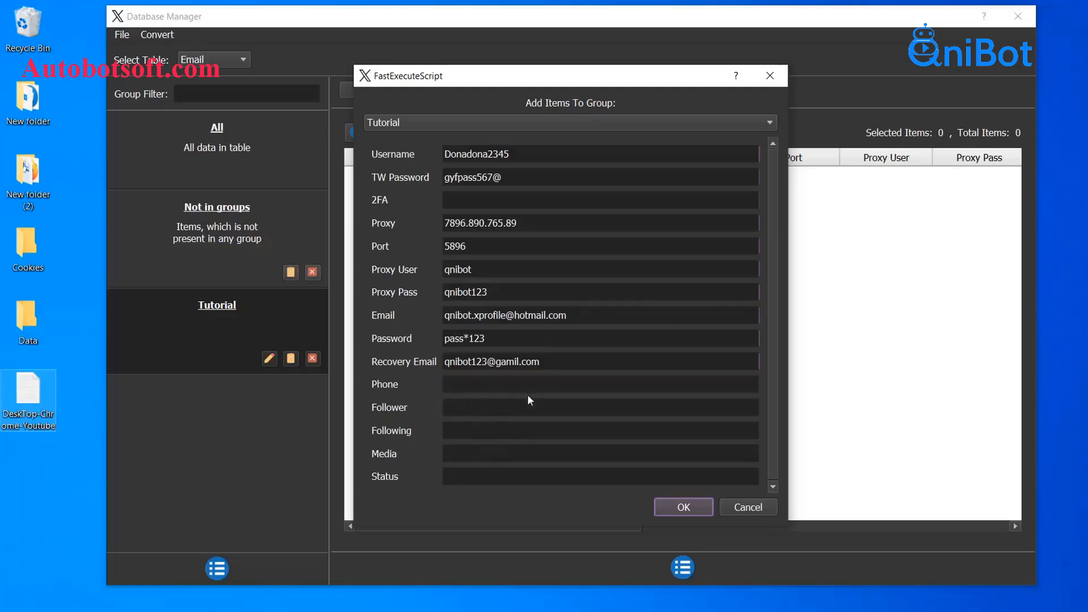
left_click(692, 510)
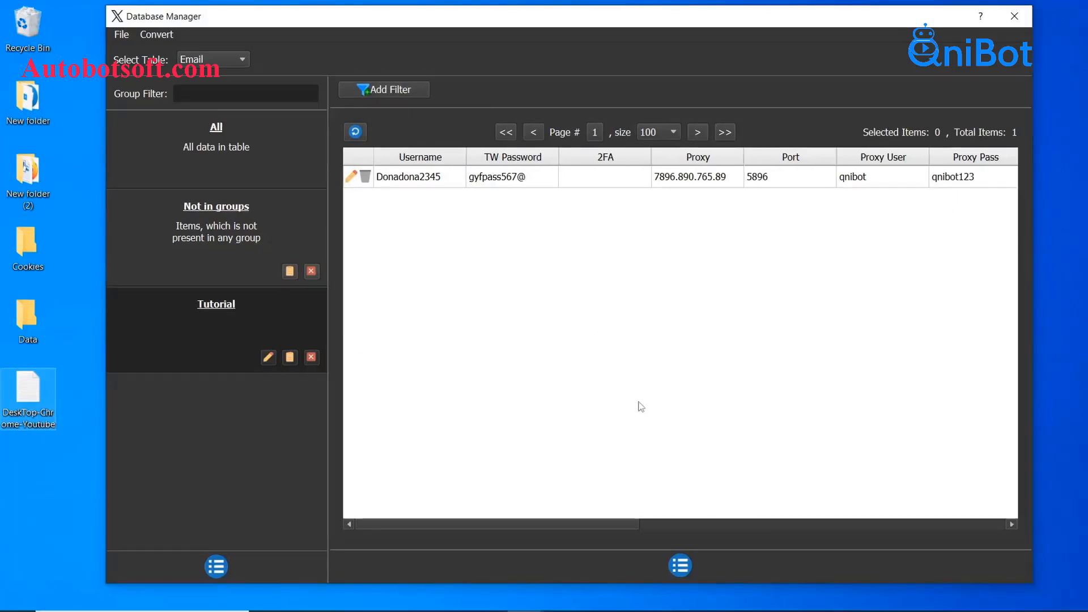
left_click(684, 565)
left_click(726, 447)
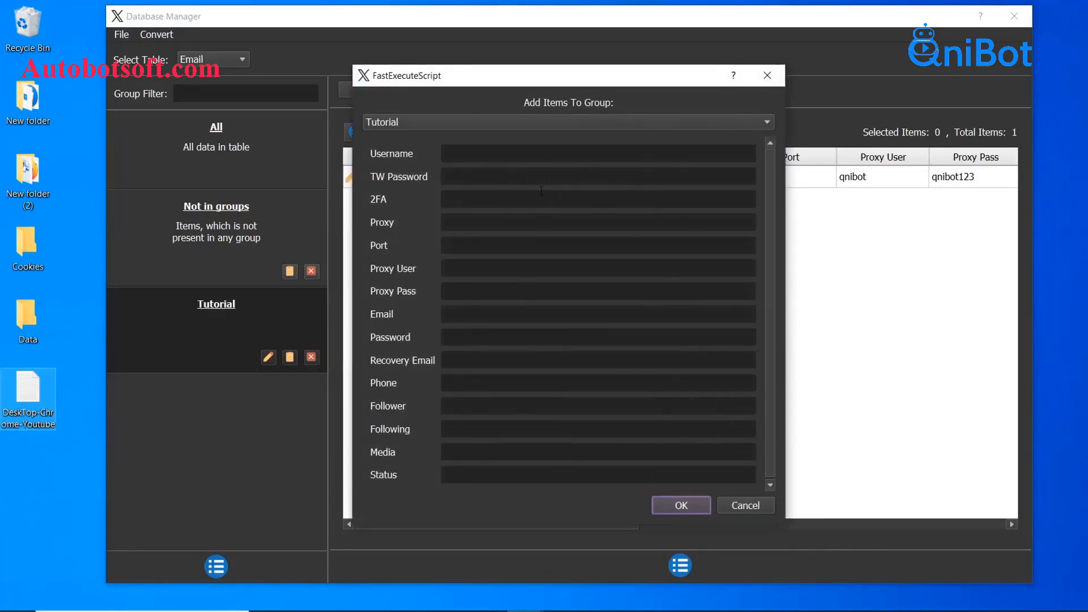
left_click(776, 84)
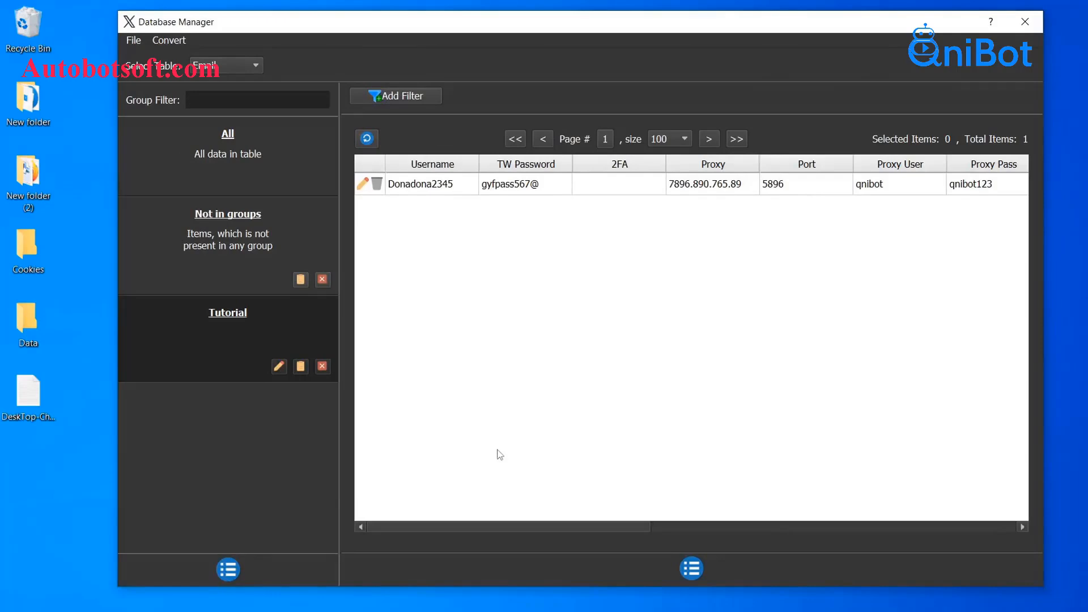
Step: Create a new text document named 'X accounts' in Data and open it in Notepad
double_click(43, 328)
right_click(260, 453)
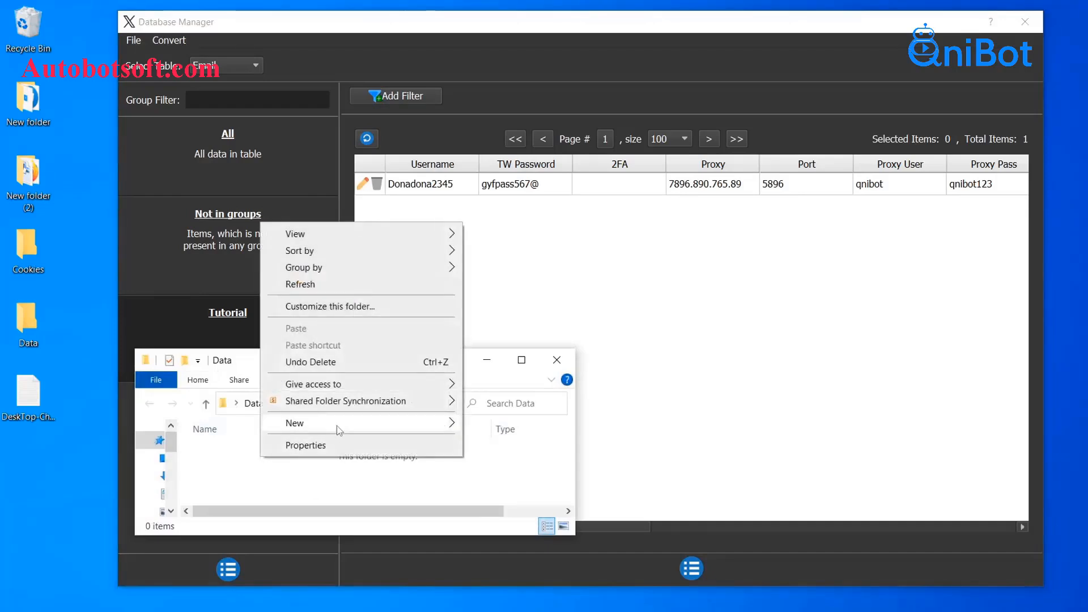
mouse_move(340, 425)
left_click(515, 548)
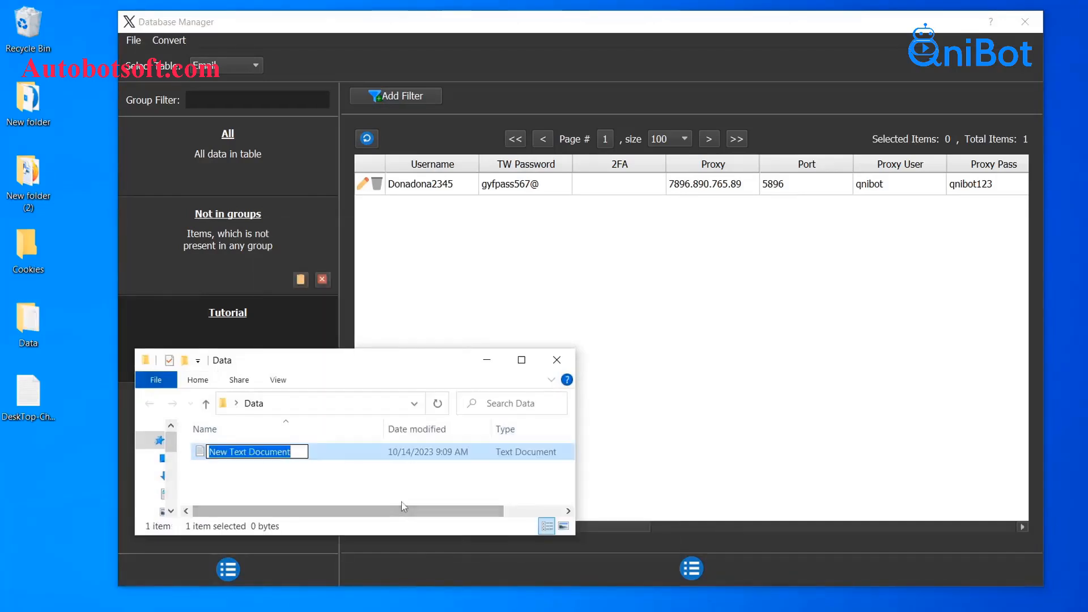
type("X acc")
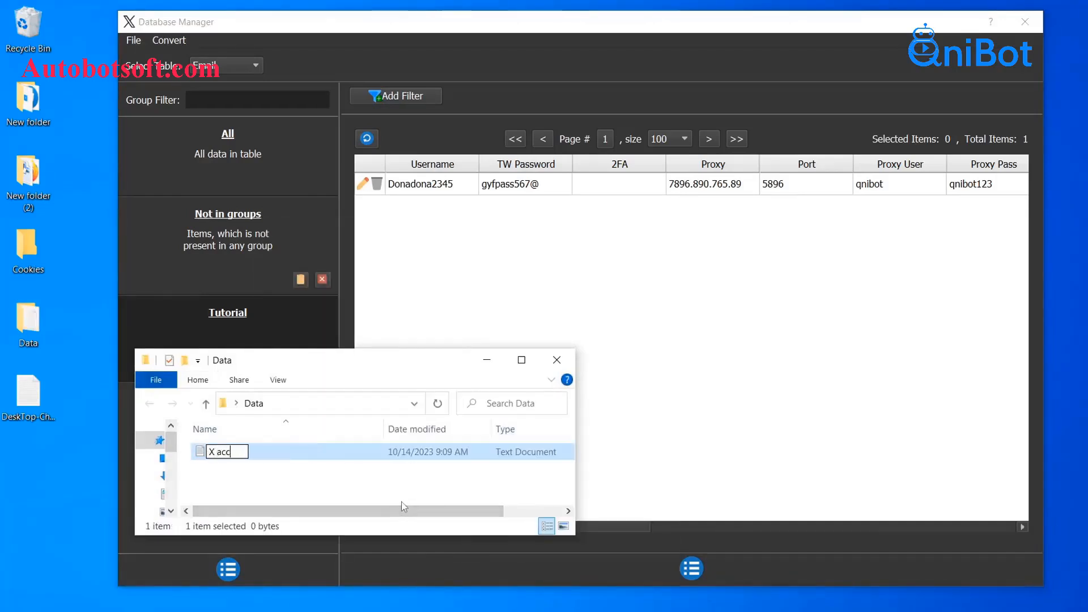
type("ounts")
key("Return")
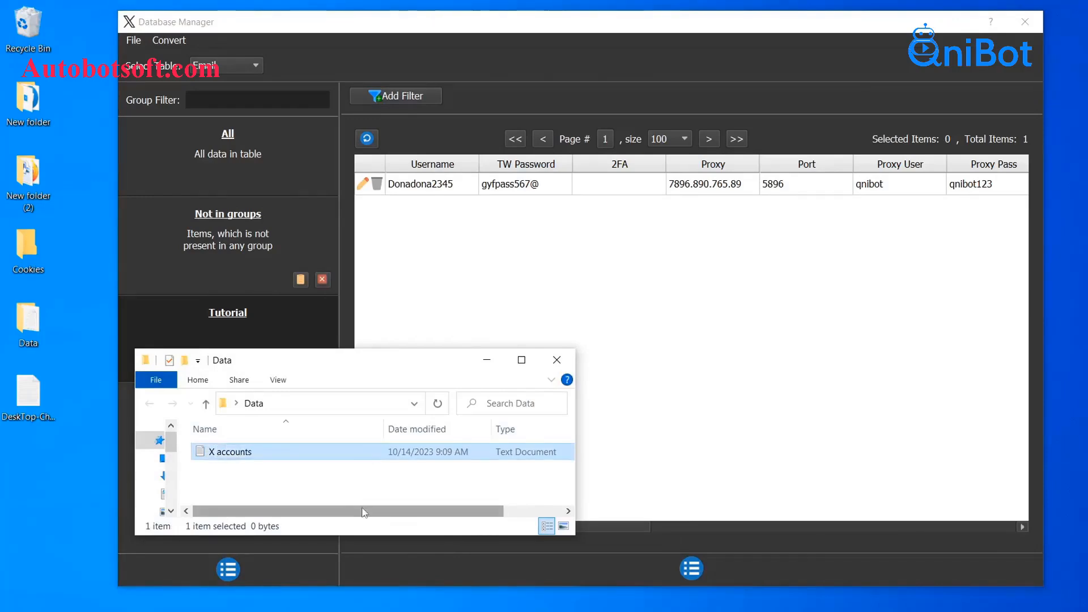
double_click(346, 457)
left_click(352, 377)
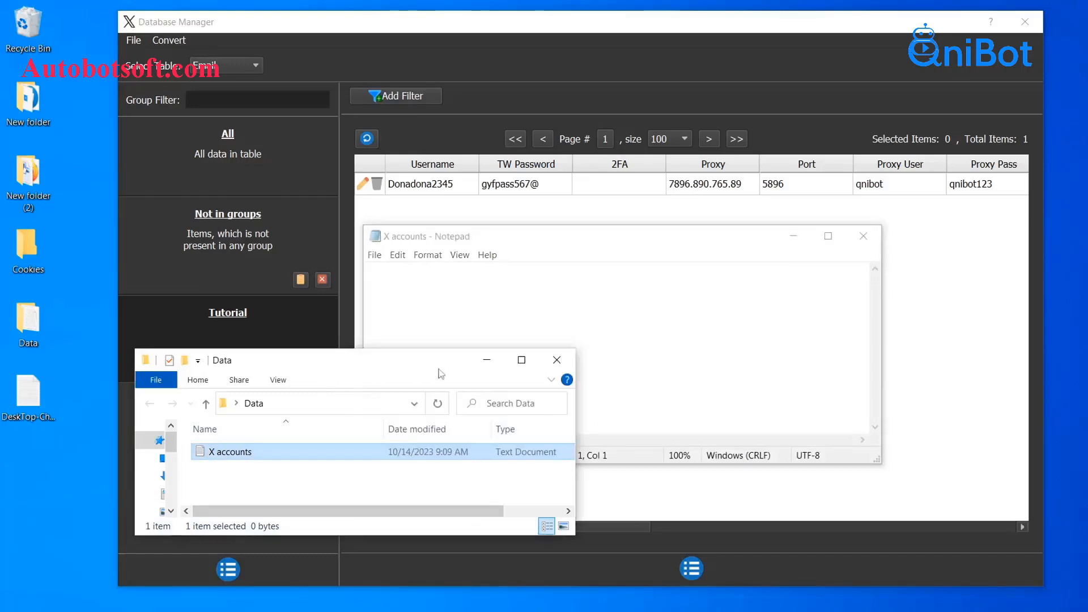
Step: Type the comma-separated account line: username, password, empty 2FA, proxy 7895.895.232.59, port 8563, proxy credentials
left_click(485, 361)
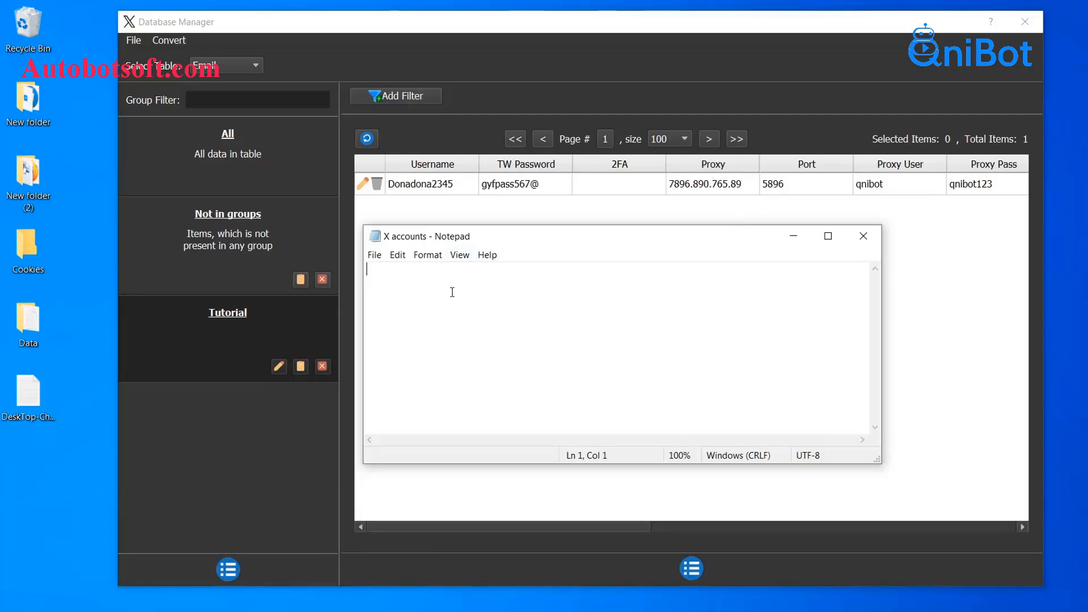
type("Summber")
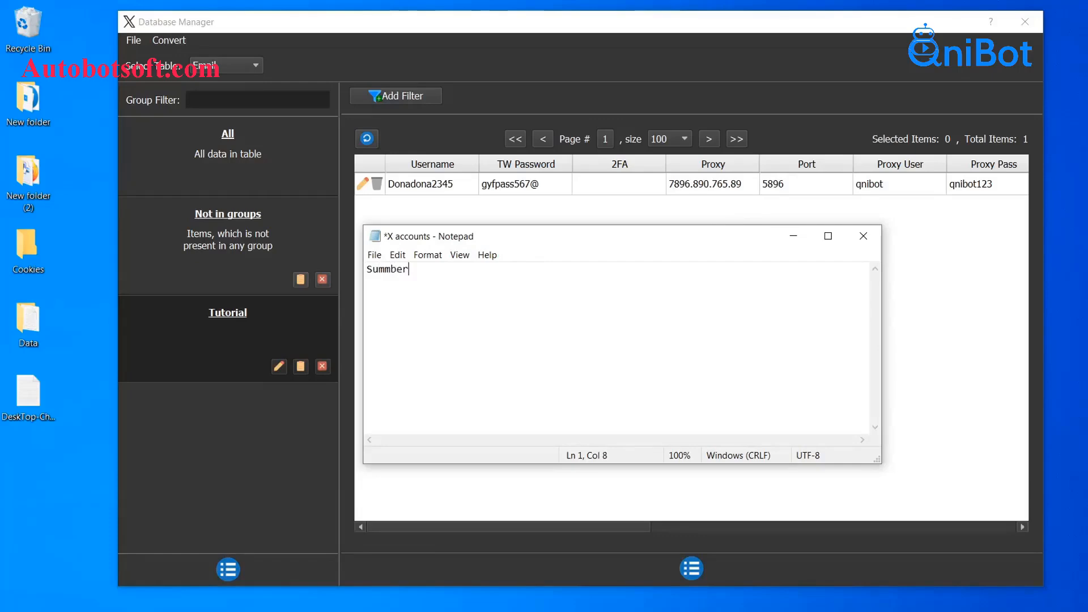
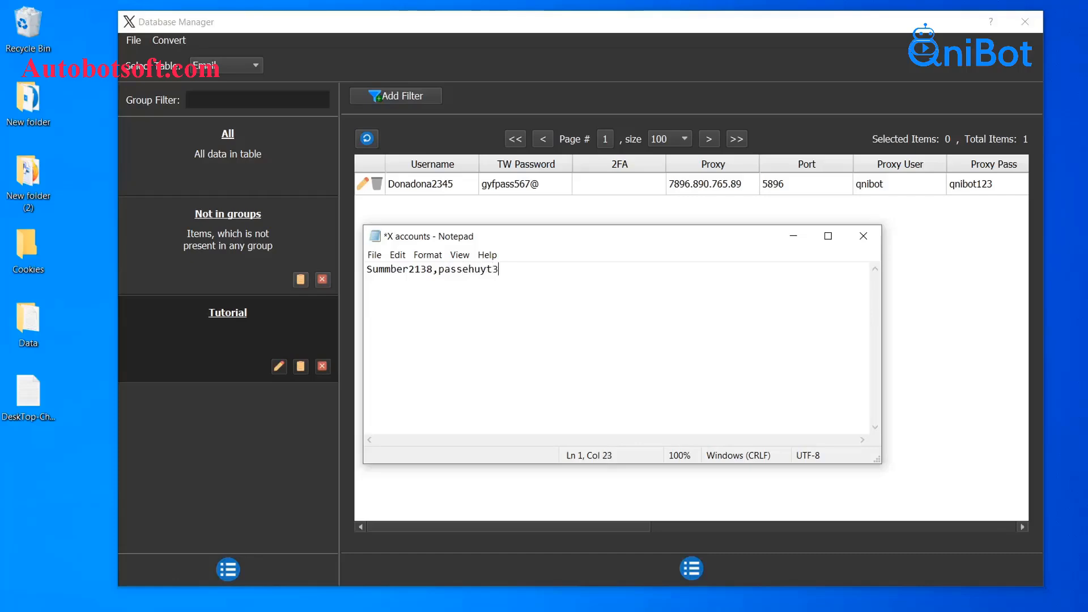
type(",")
type("7895.895.2321")
key("BackSpace")
type(".59")
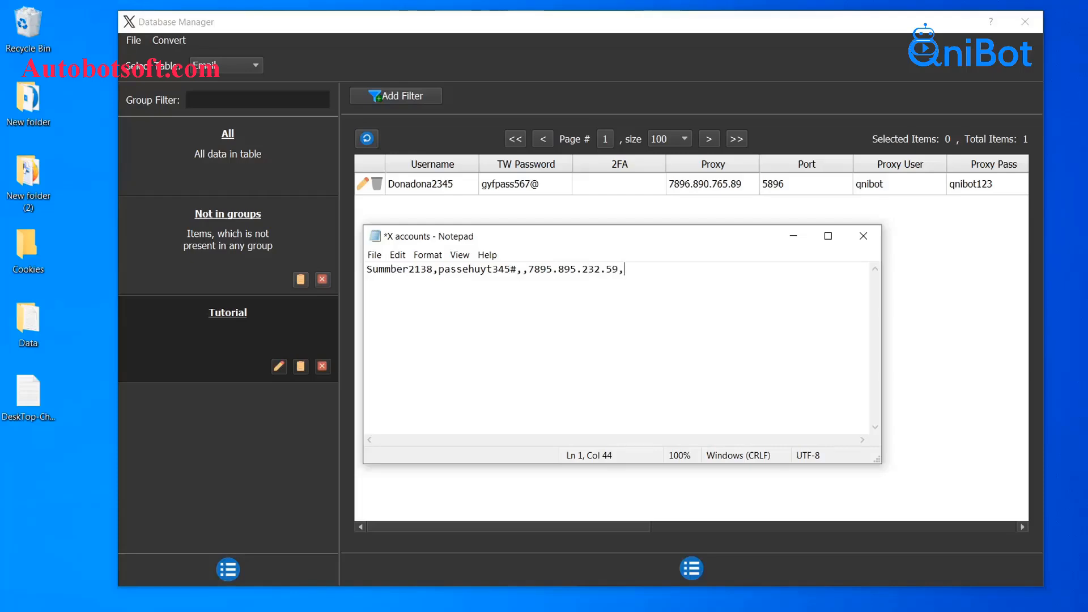
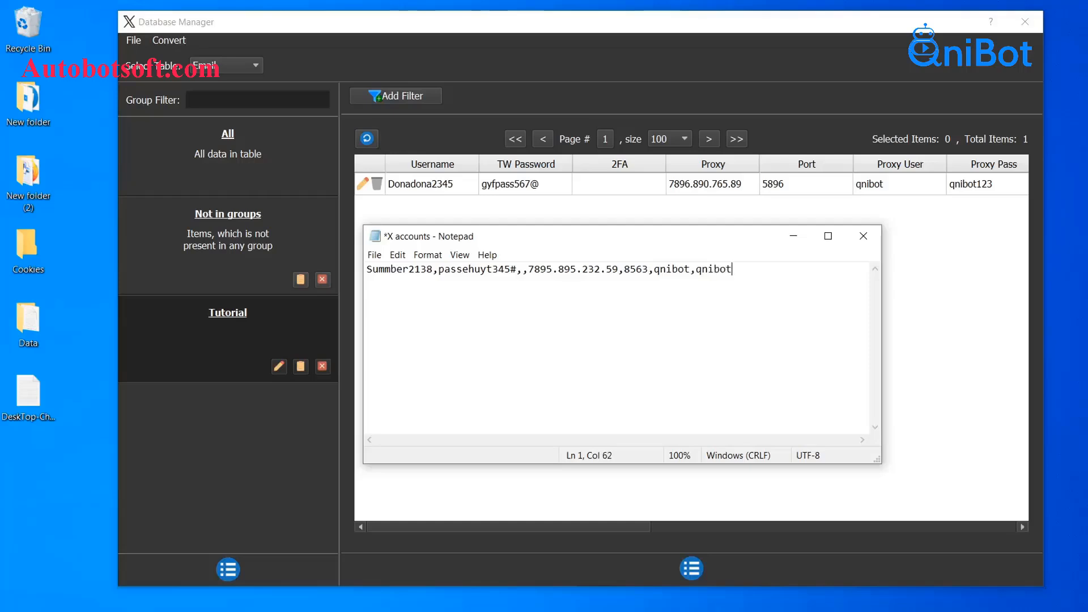
Step: Append the login email, account password and recovery email to the line, then start a new line
left_click_drag(597, 529, 866, 525)
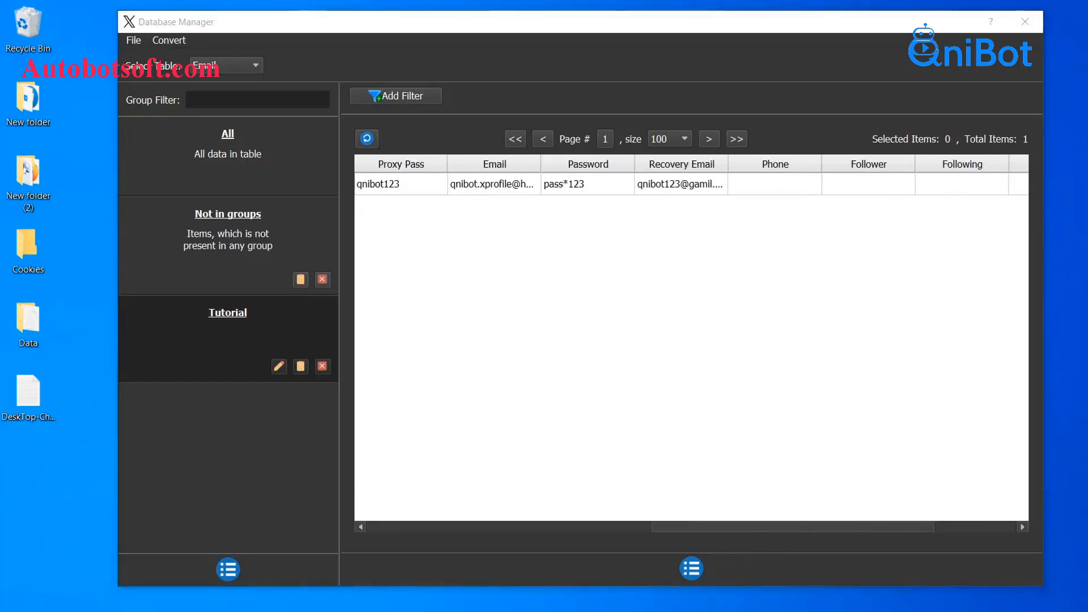
left_click(666, 604)
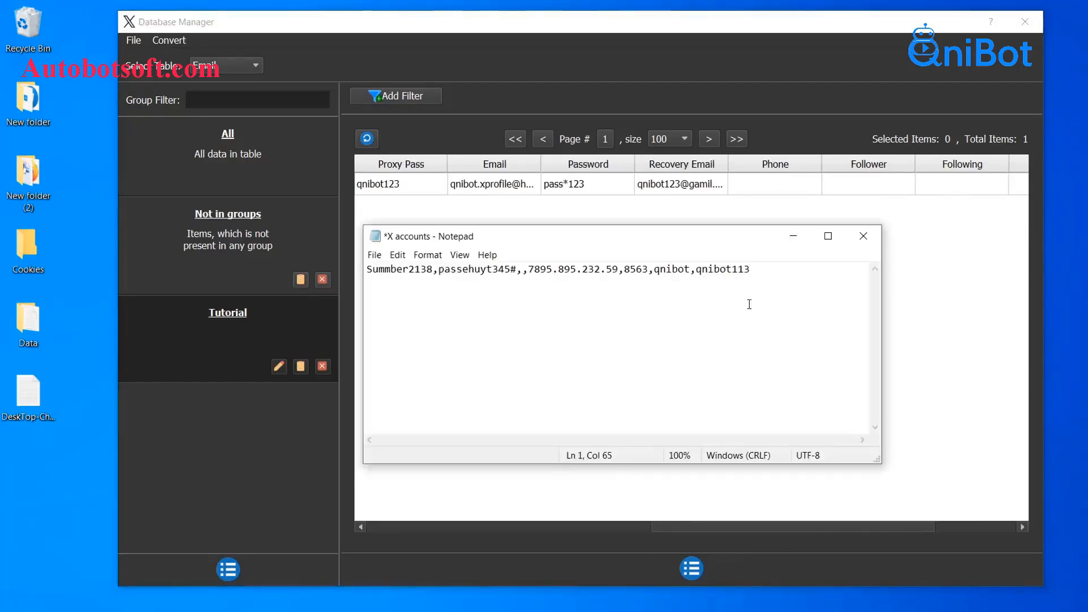
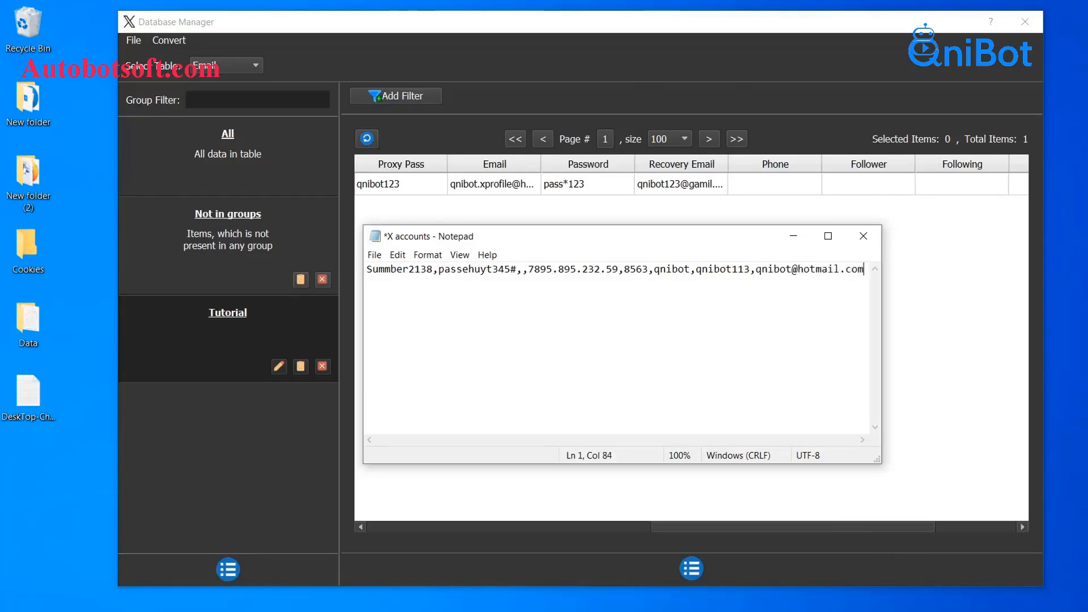
type(",")
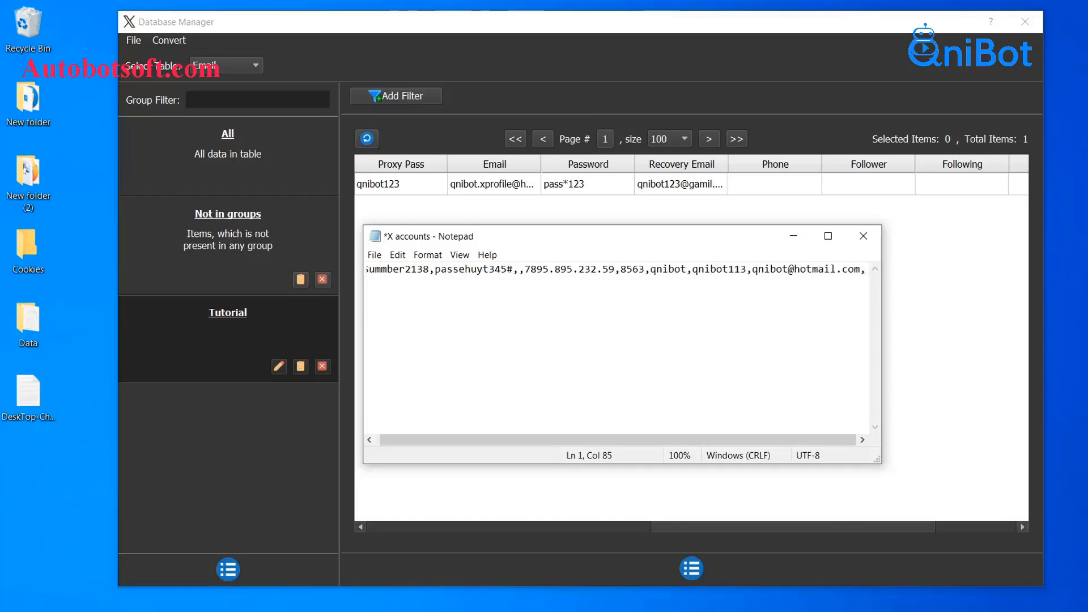
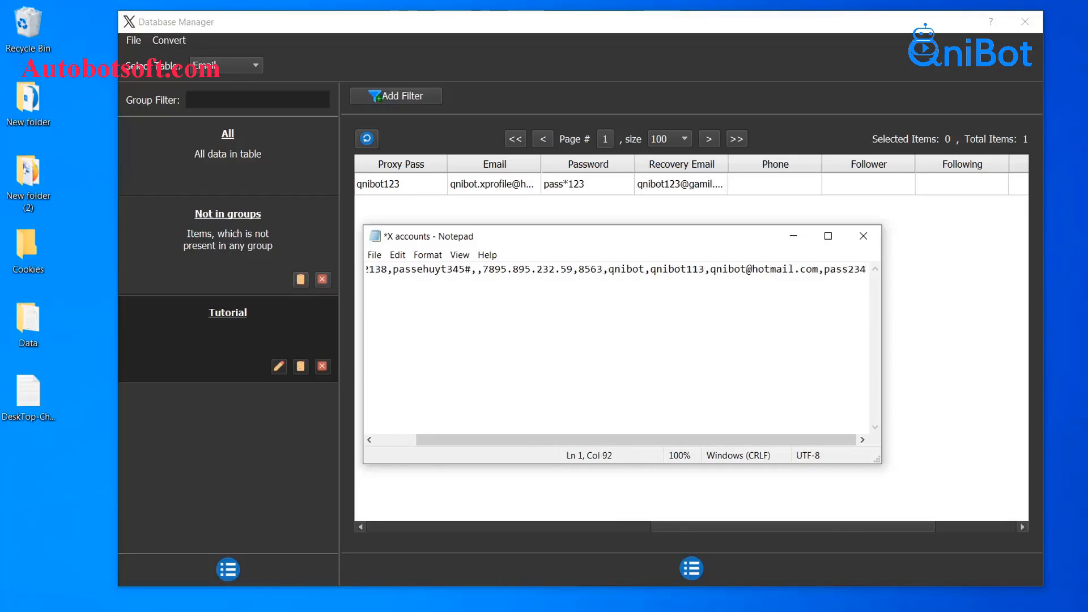
type(",")
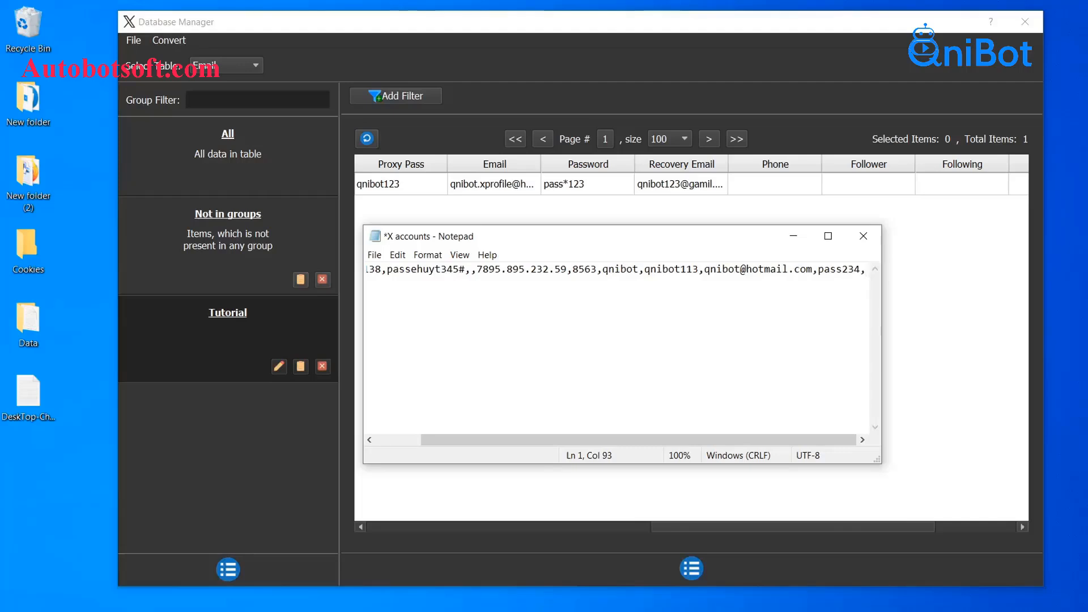
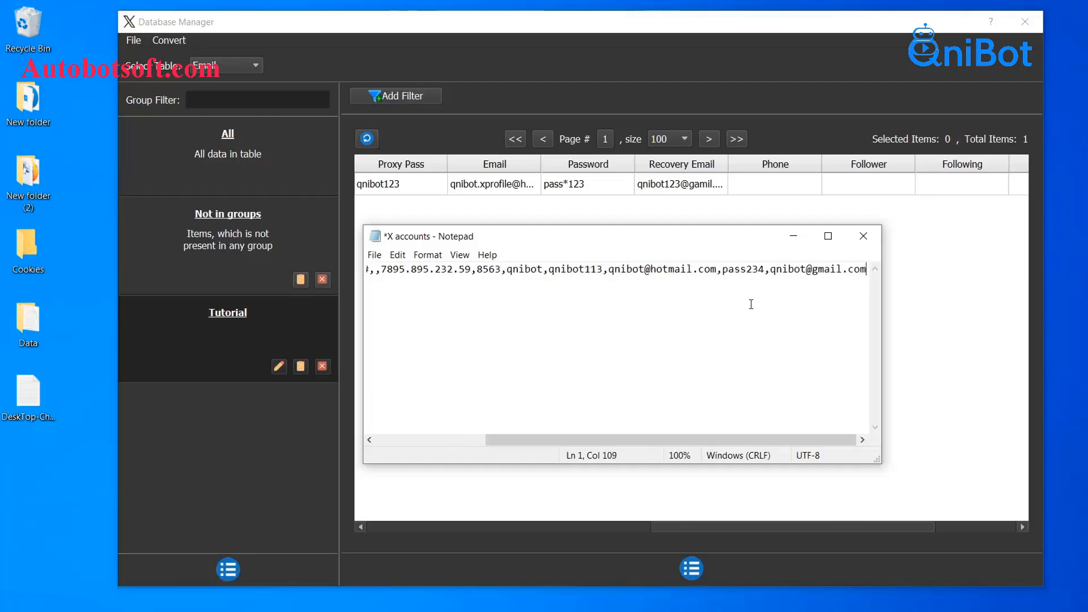
key("Return")
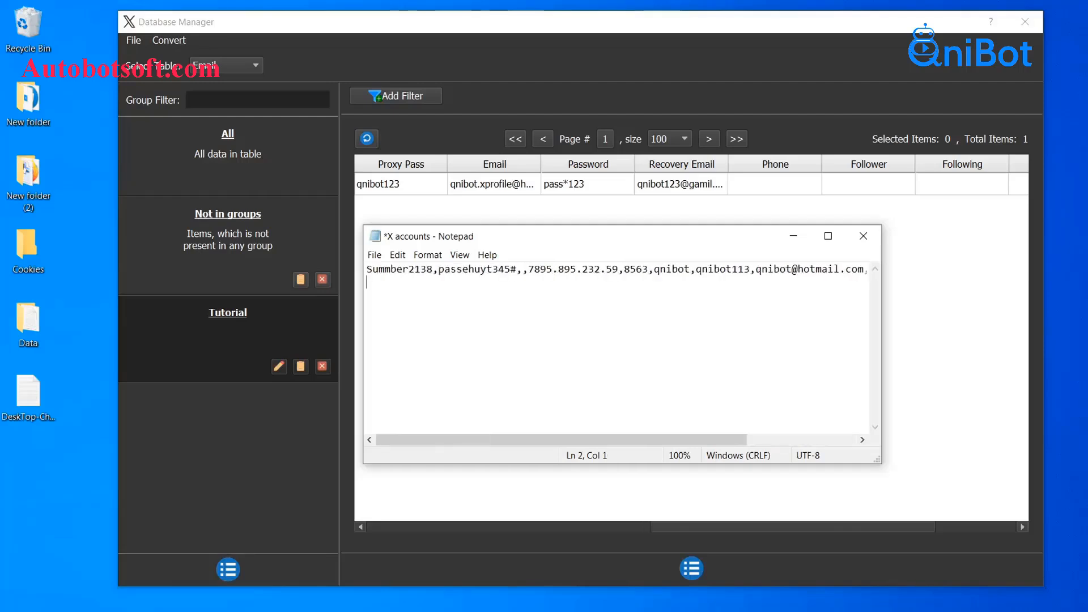
Step: Pad the account line with six empty comma fields, save X accounts, and return to XProfiler's Convert menu
key("BackSpace")
type(",,")
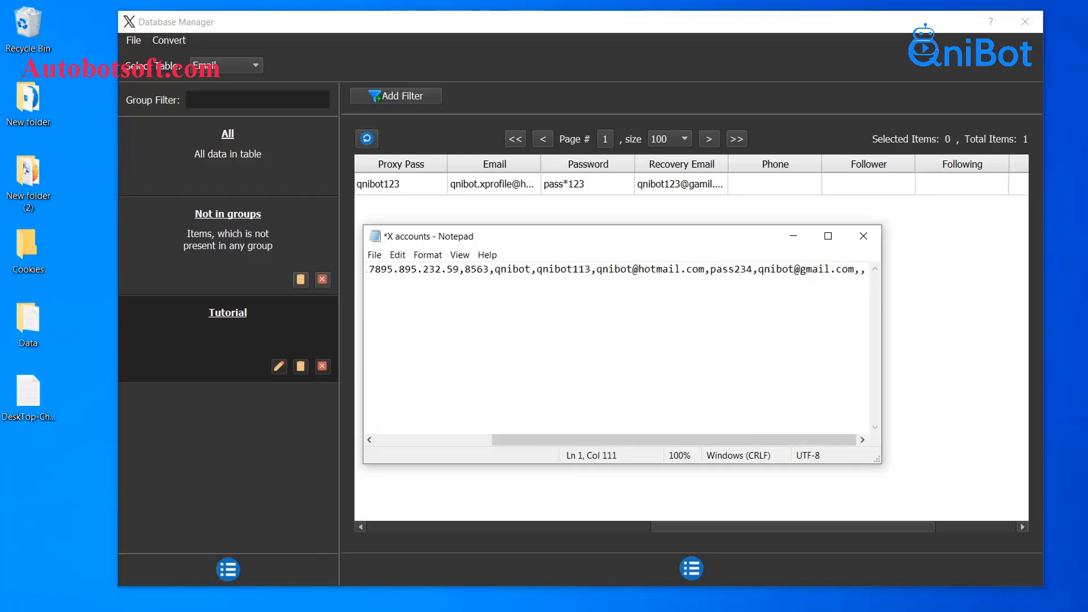
type(",,")
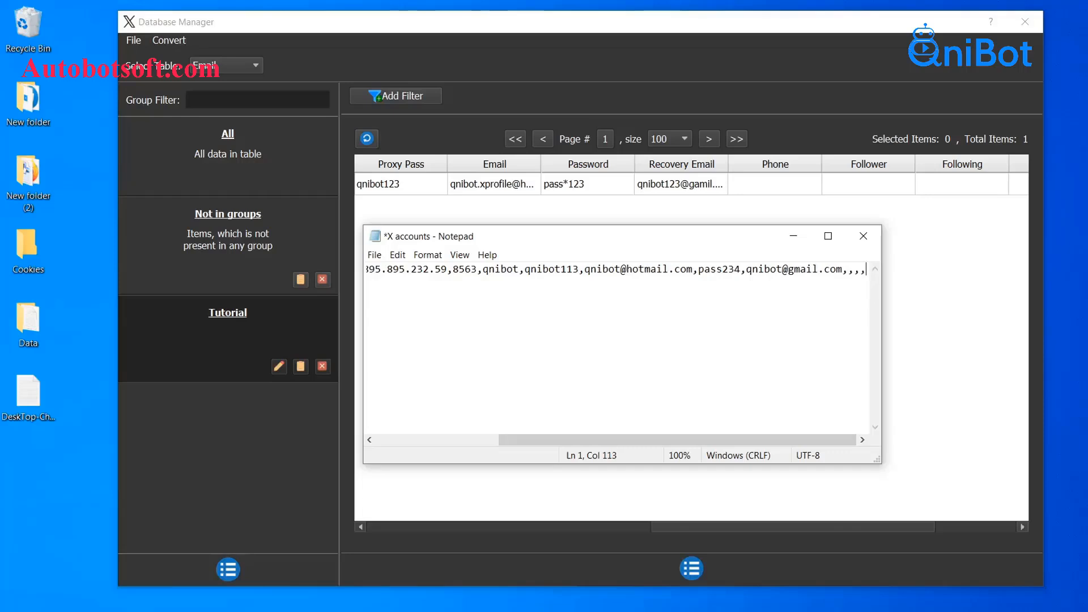
type(",")
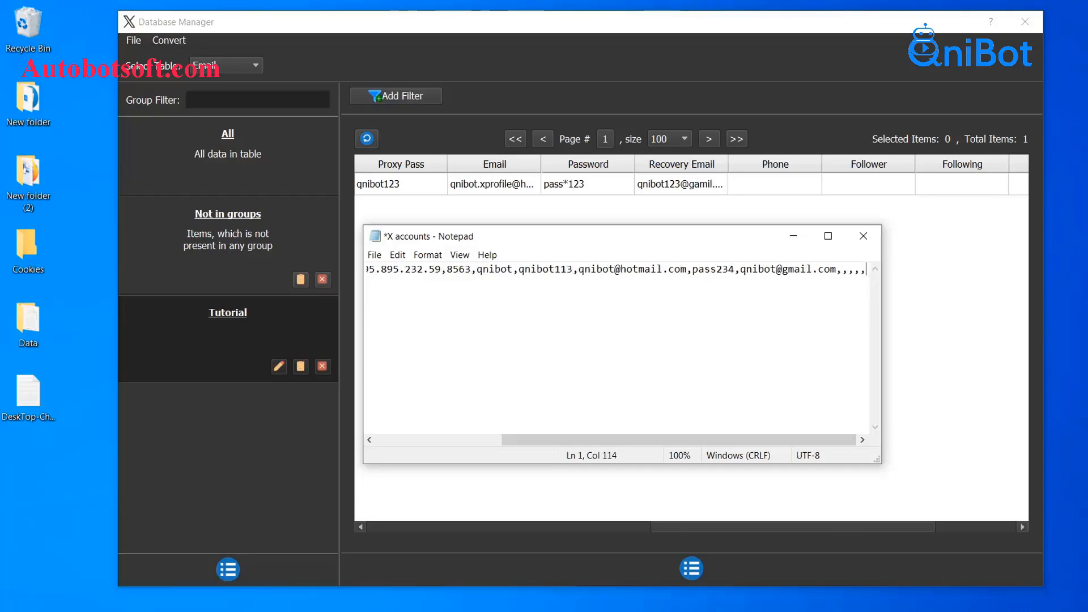
type(",")
key("Return")
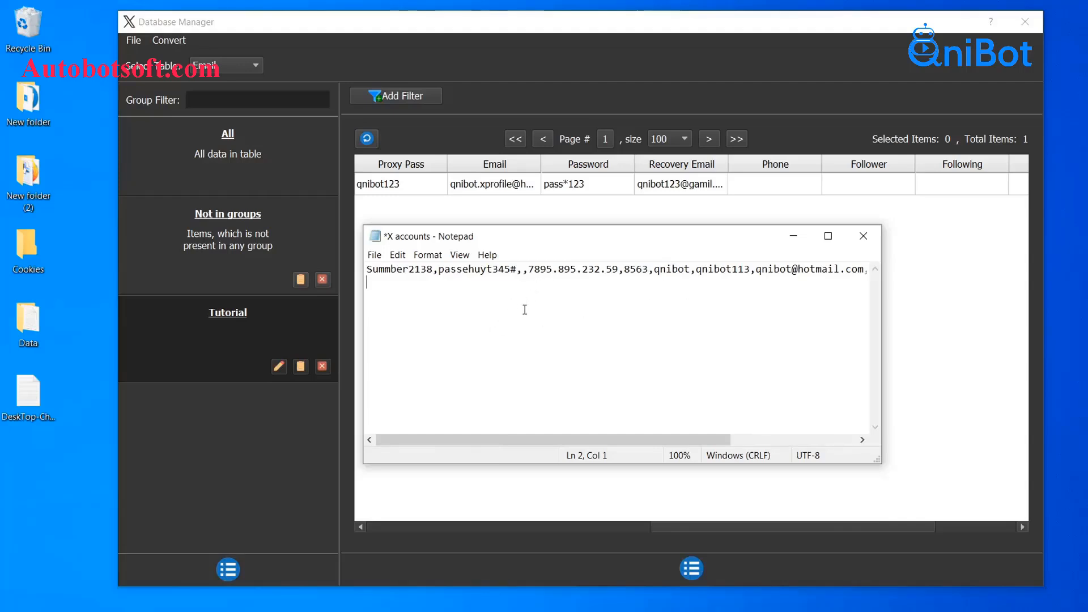
left_click(373, 257)
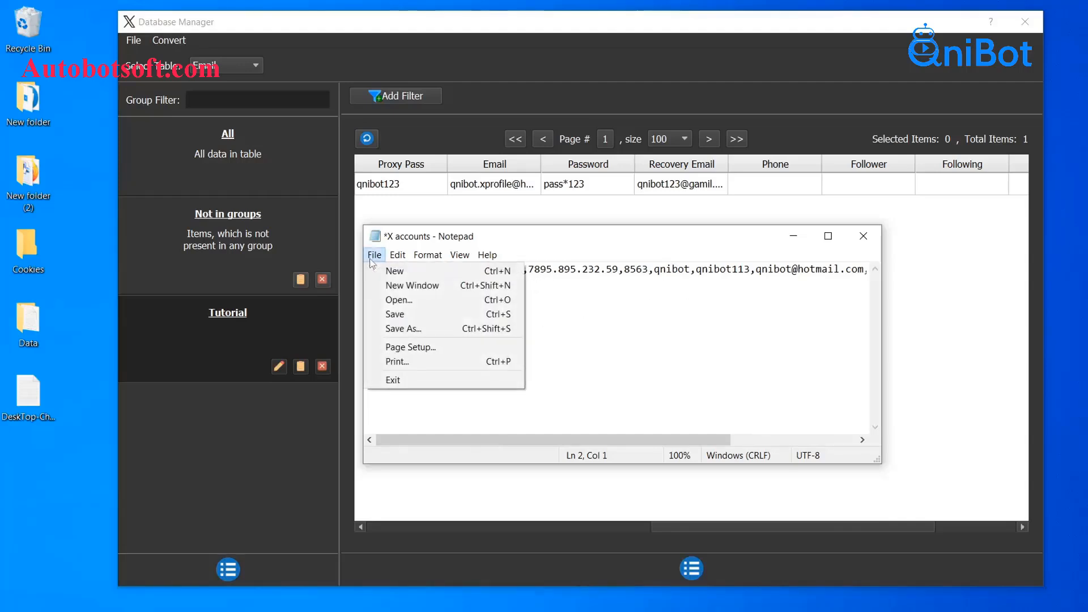
left_click(395, 315)
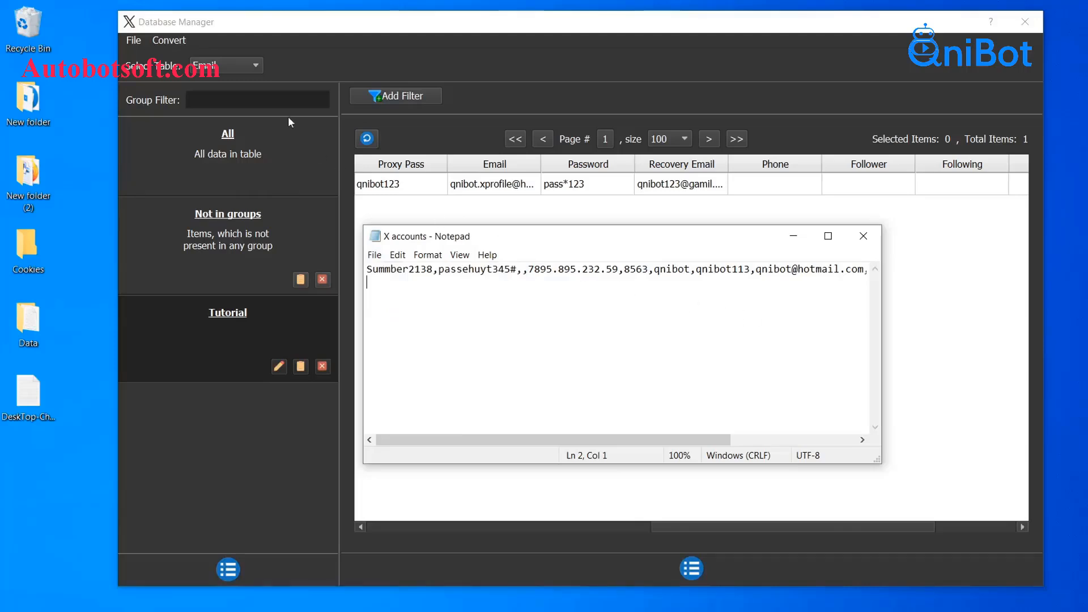
left_click(172, 45)
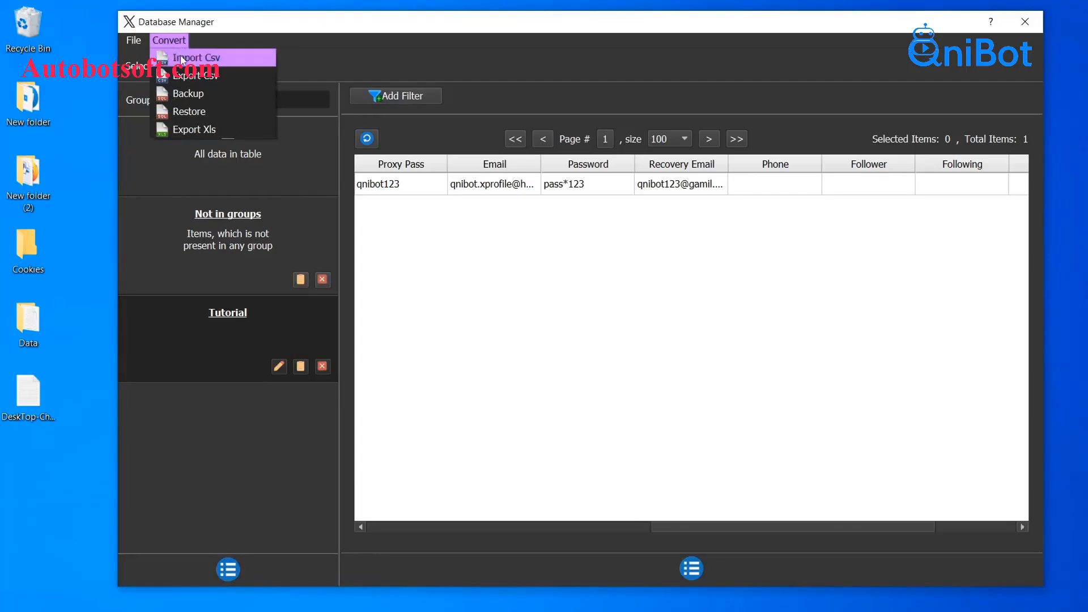
Step: Import 'X accounts' from the Data folder via Convert > Import Csv
left_click(180, 56)
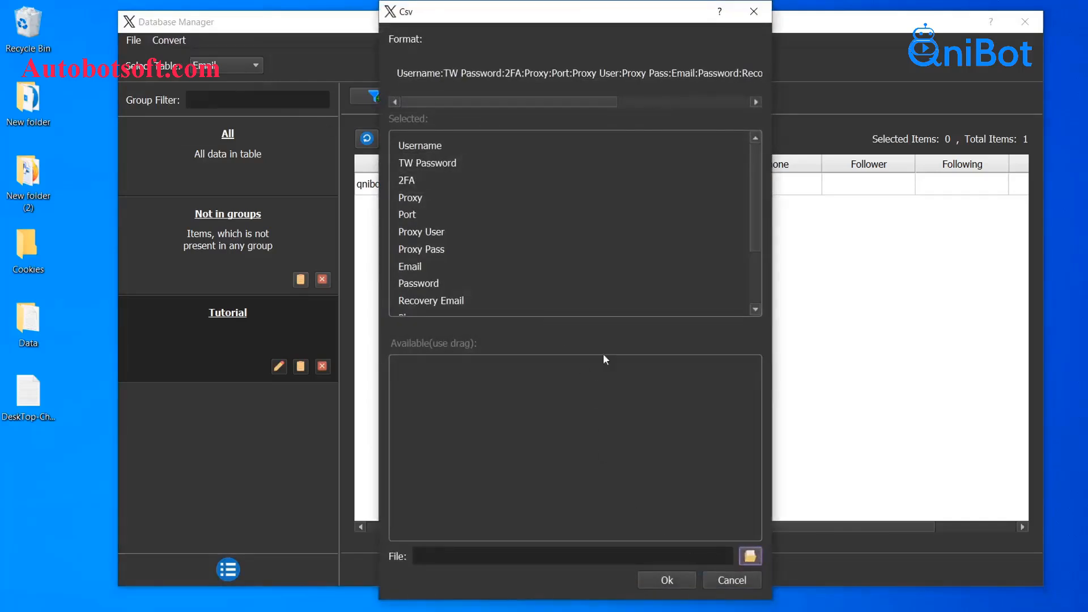
left_click(749, 558)
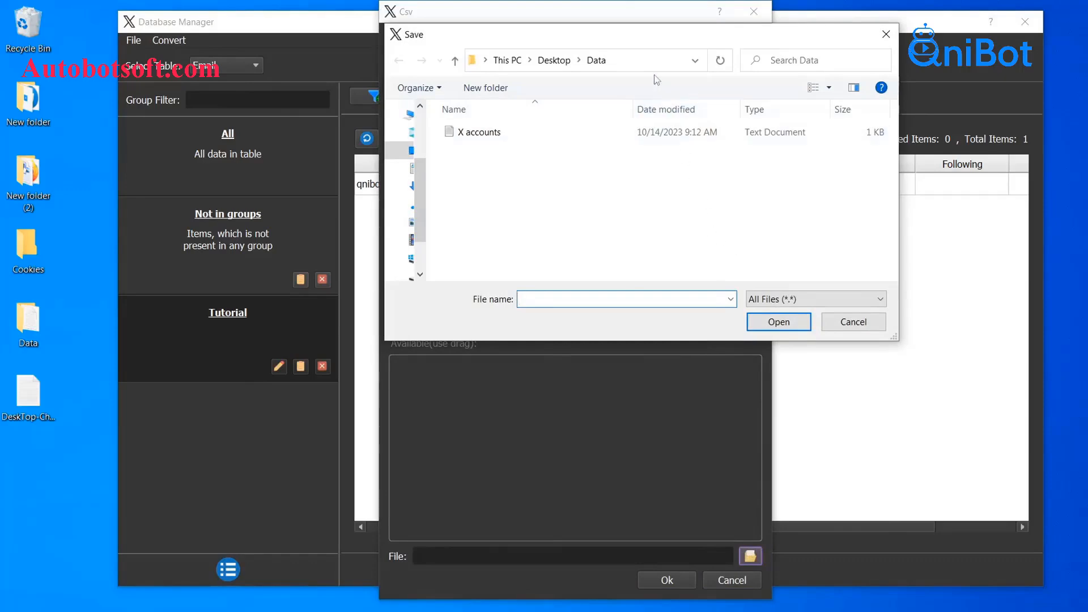
left_click(531, 139)
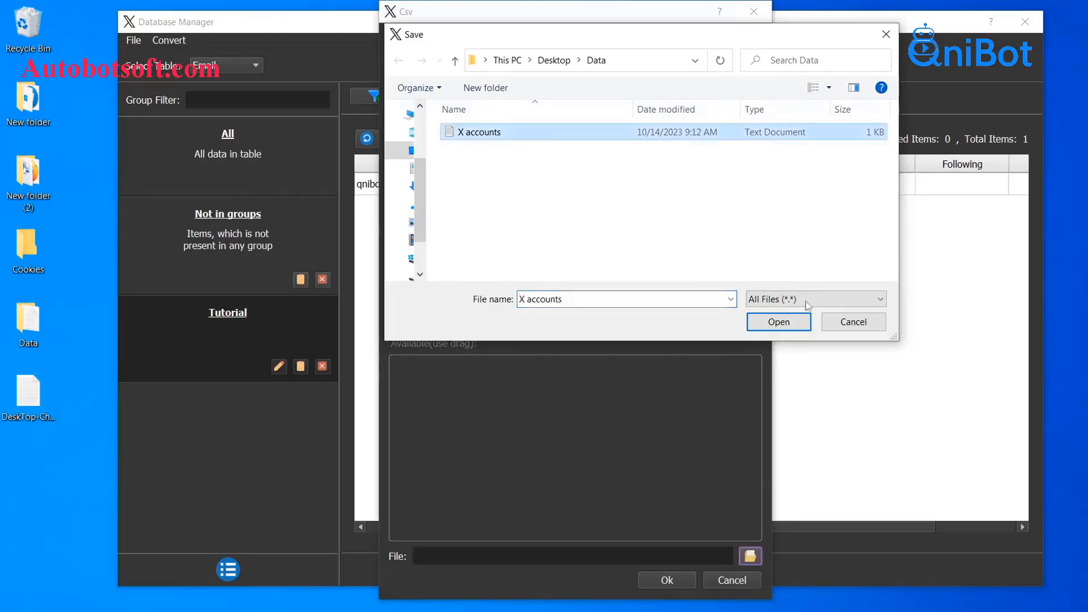
left_click(796, 322)
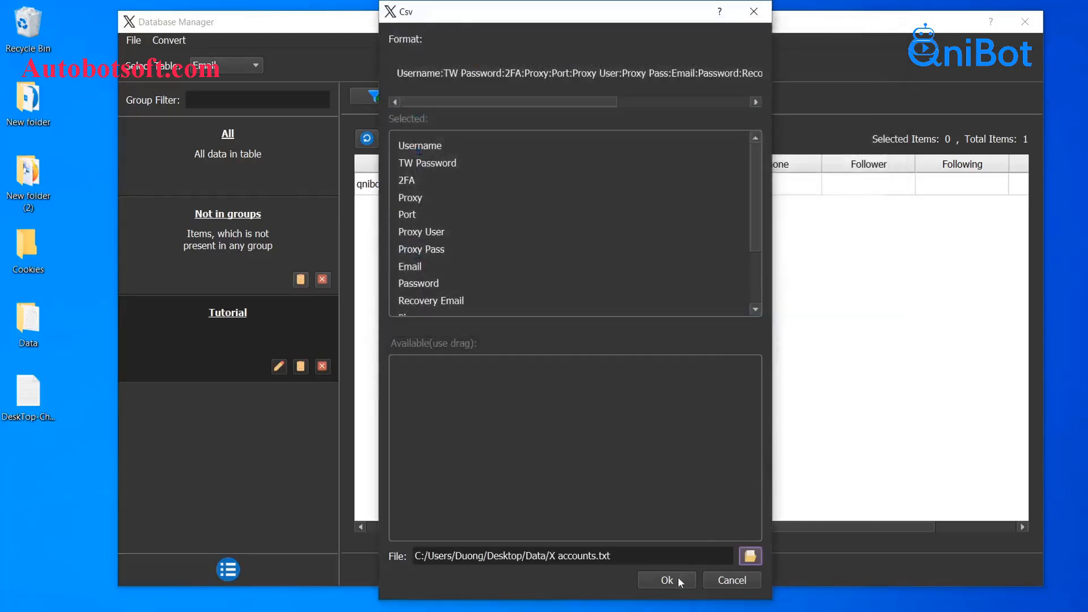
left_click(678, 577)
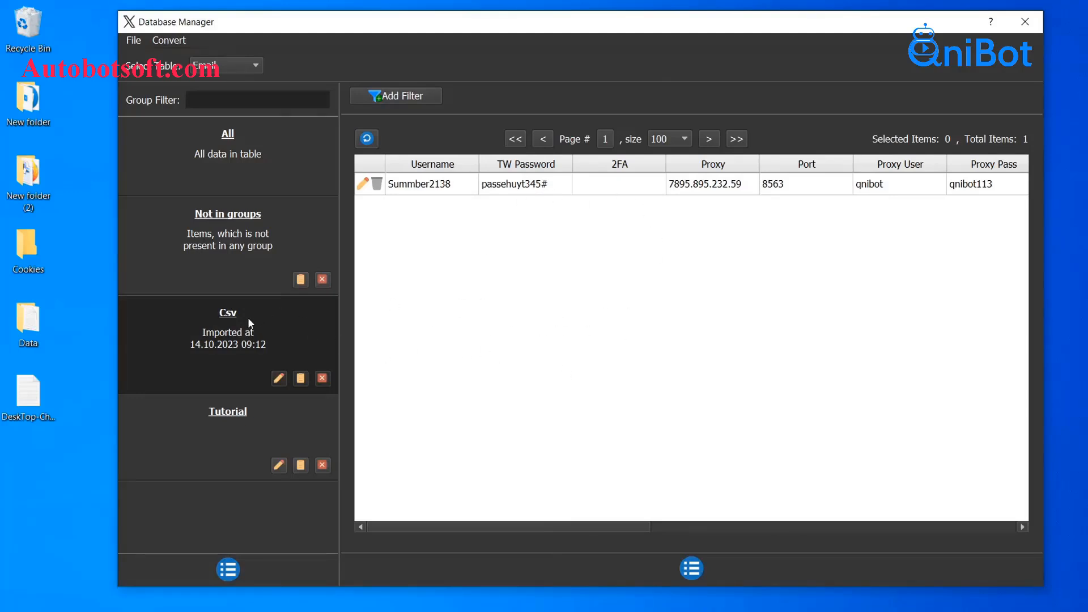
Step: Open the Csv group's edit dialog and select its Group Name text
left_click(278, 378)
left_click_drag(575, 244, 510, 240)
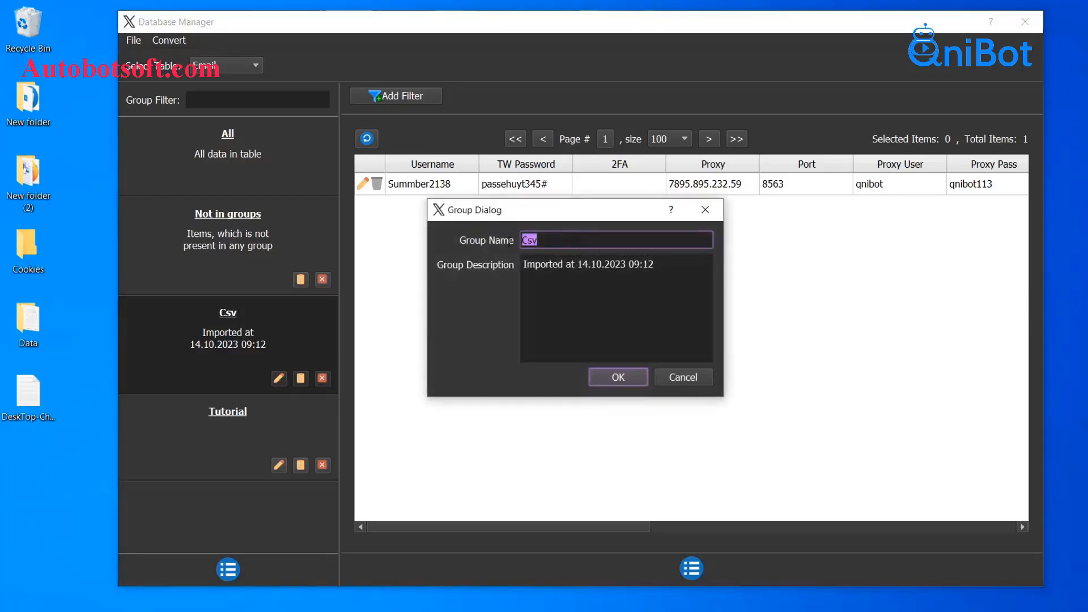